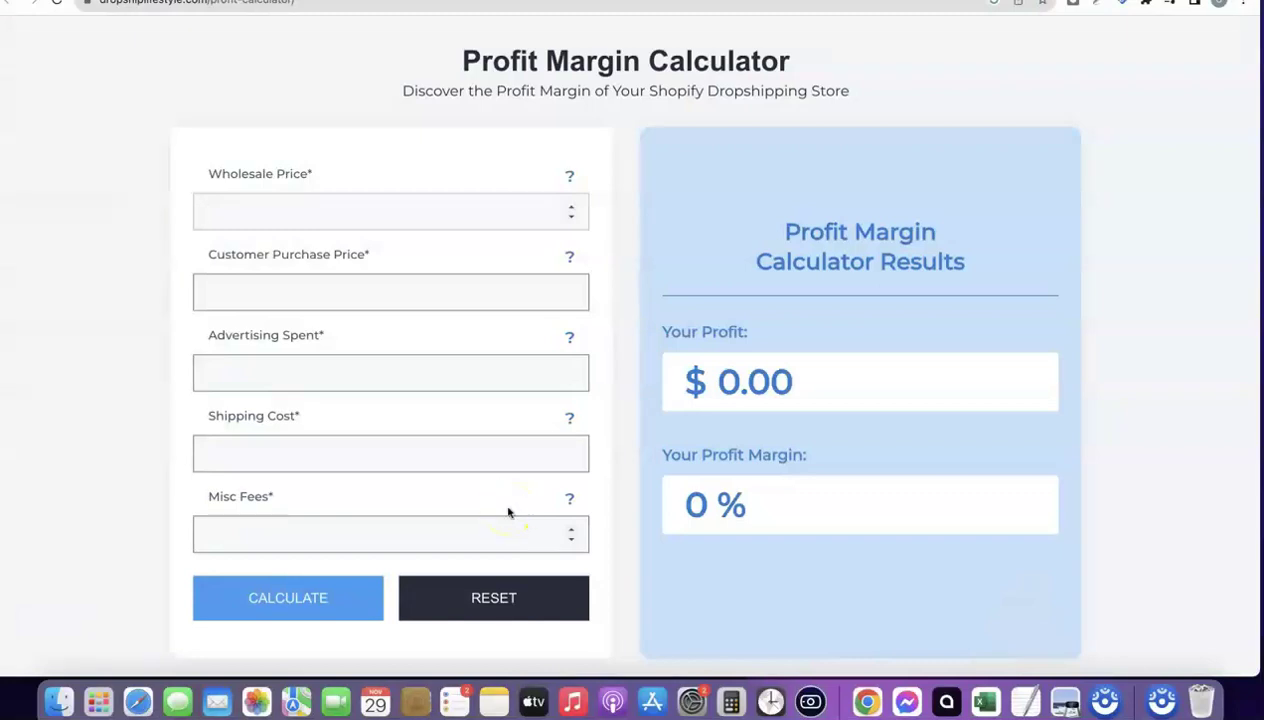
Enter a wholesale price of 5, a customer purchase price of 35 and advertising spent of 10 in the Profit Margin Calculator
click(279, 208)
click(263, 292)
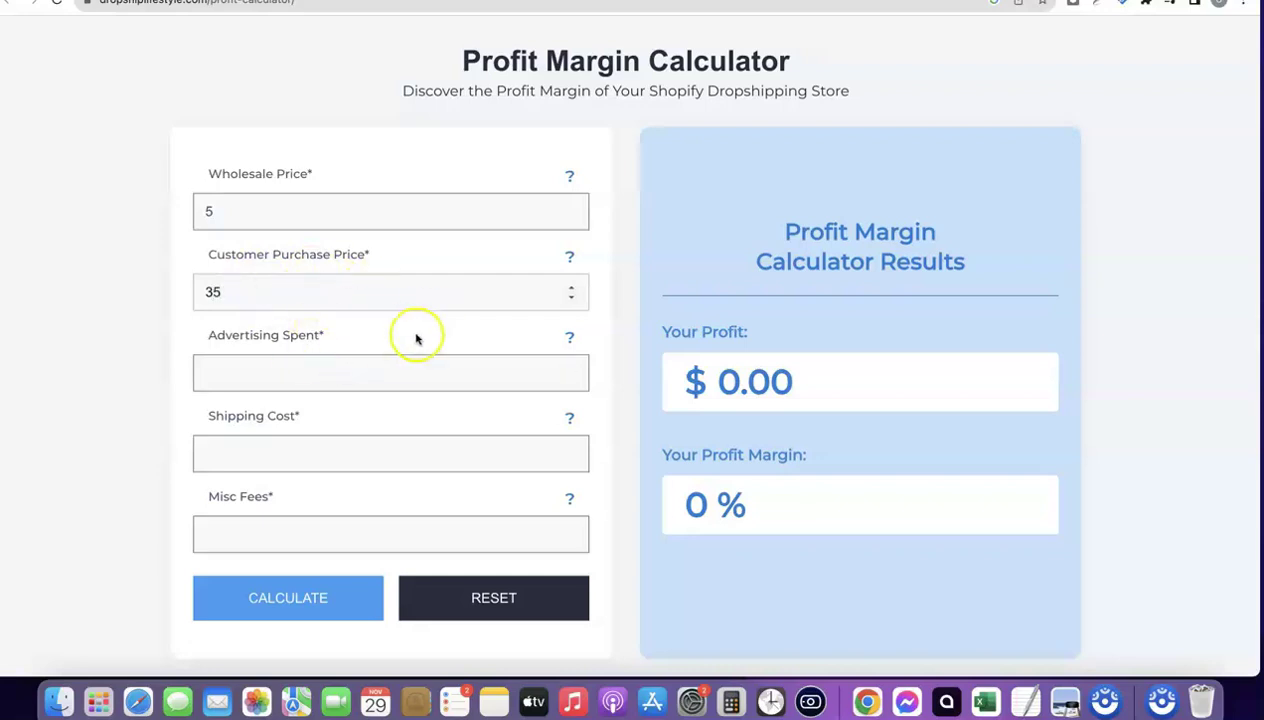
click(357, 326)
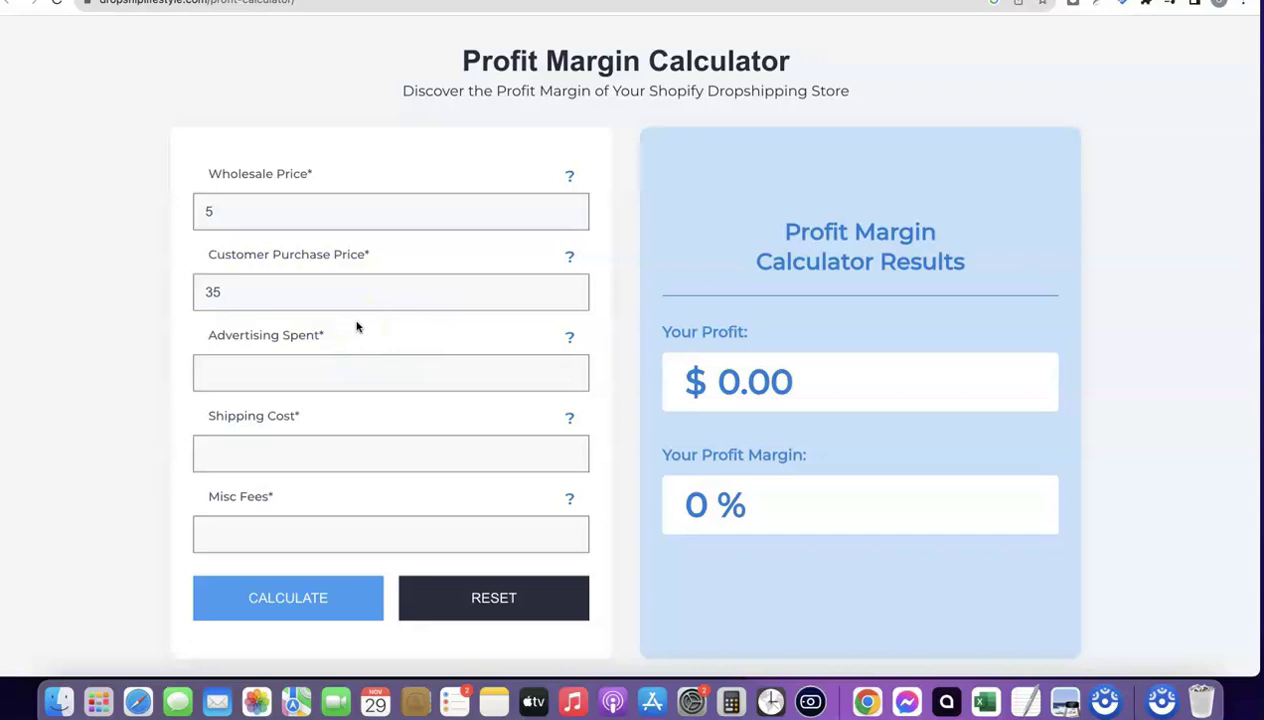
click(321, 373)
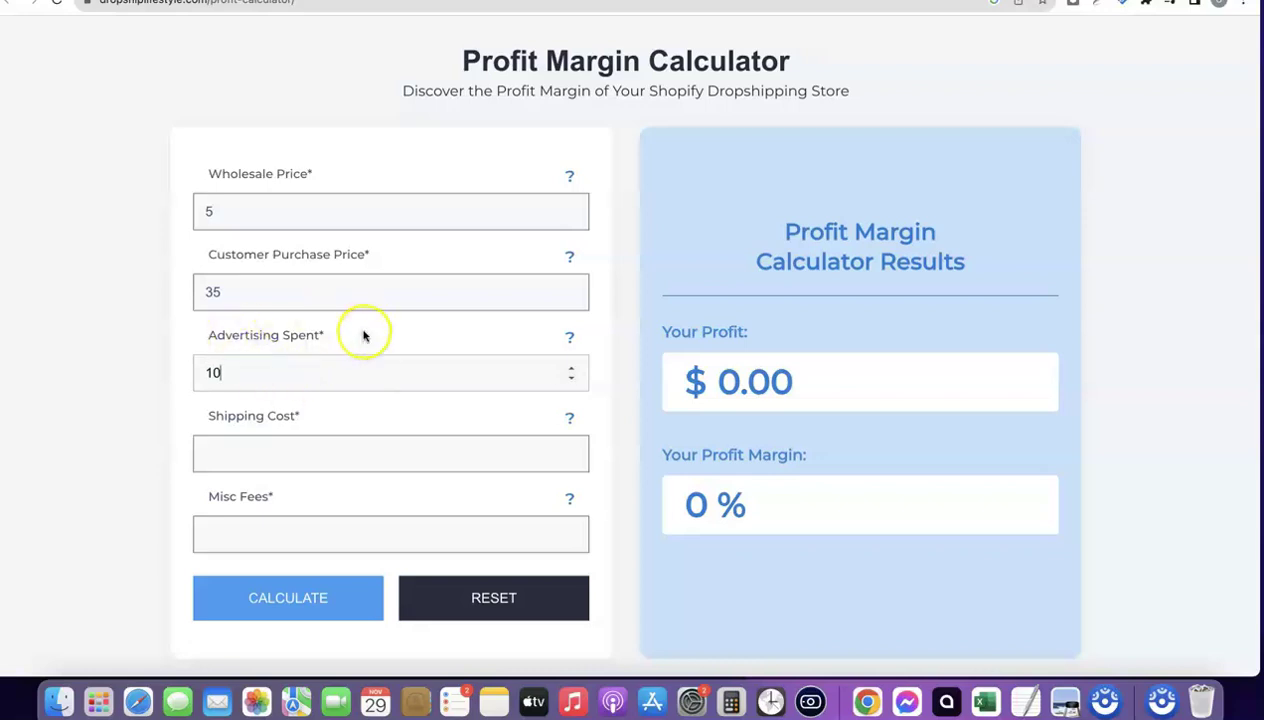
Enter a shipping cost of 4 and misc fees of 5, and calculate the profit and profit margin
scroll(363, 335, down, 1)
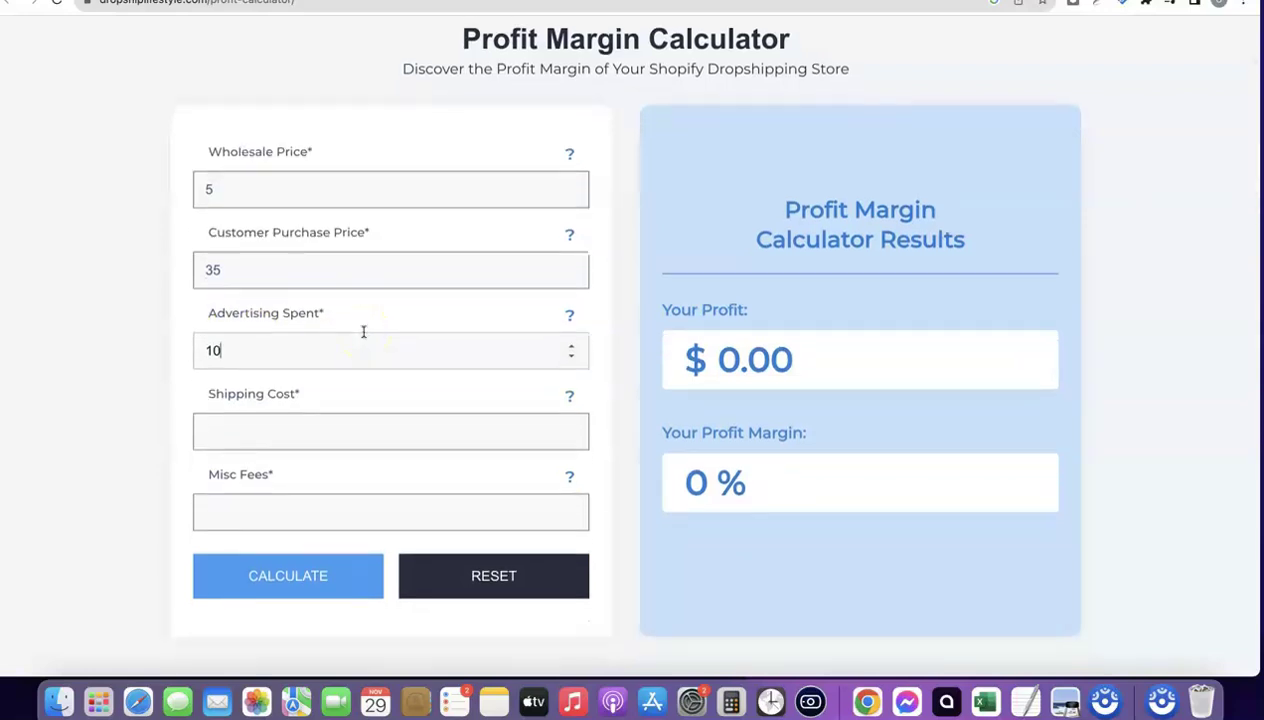
click(291, 440)
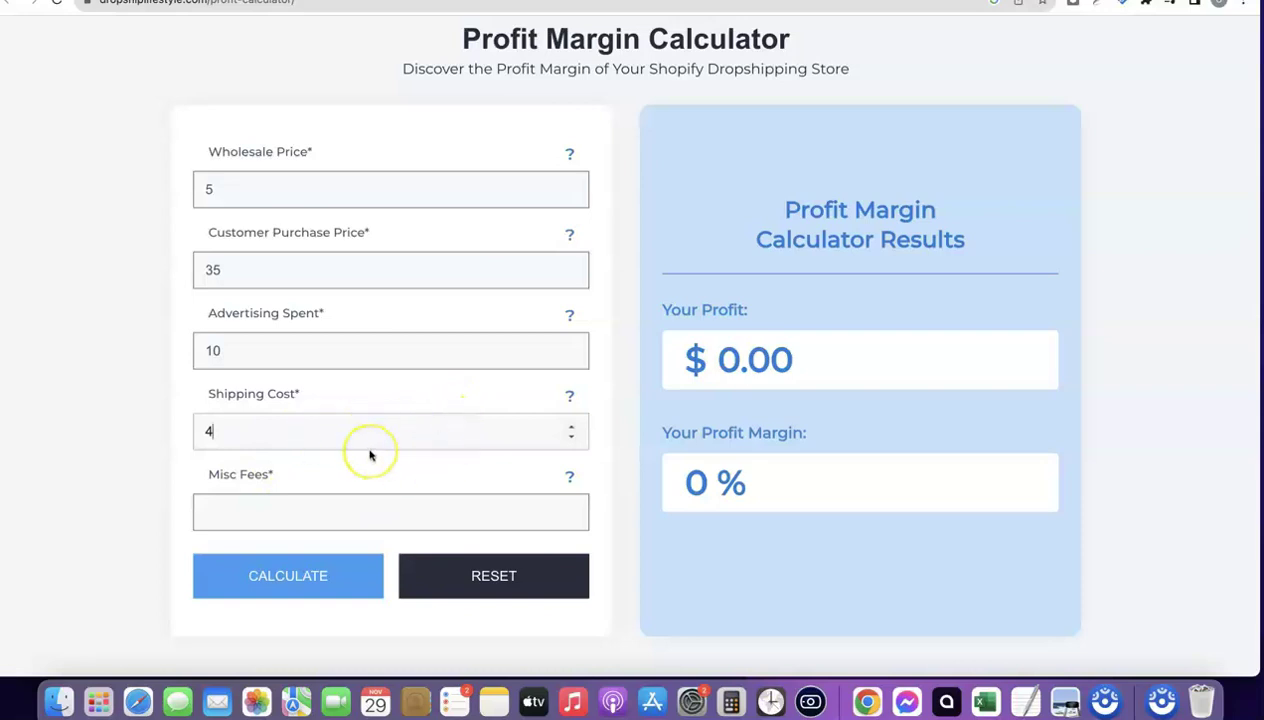
click(277, 518)
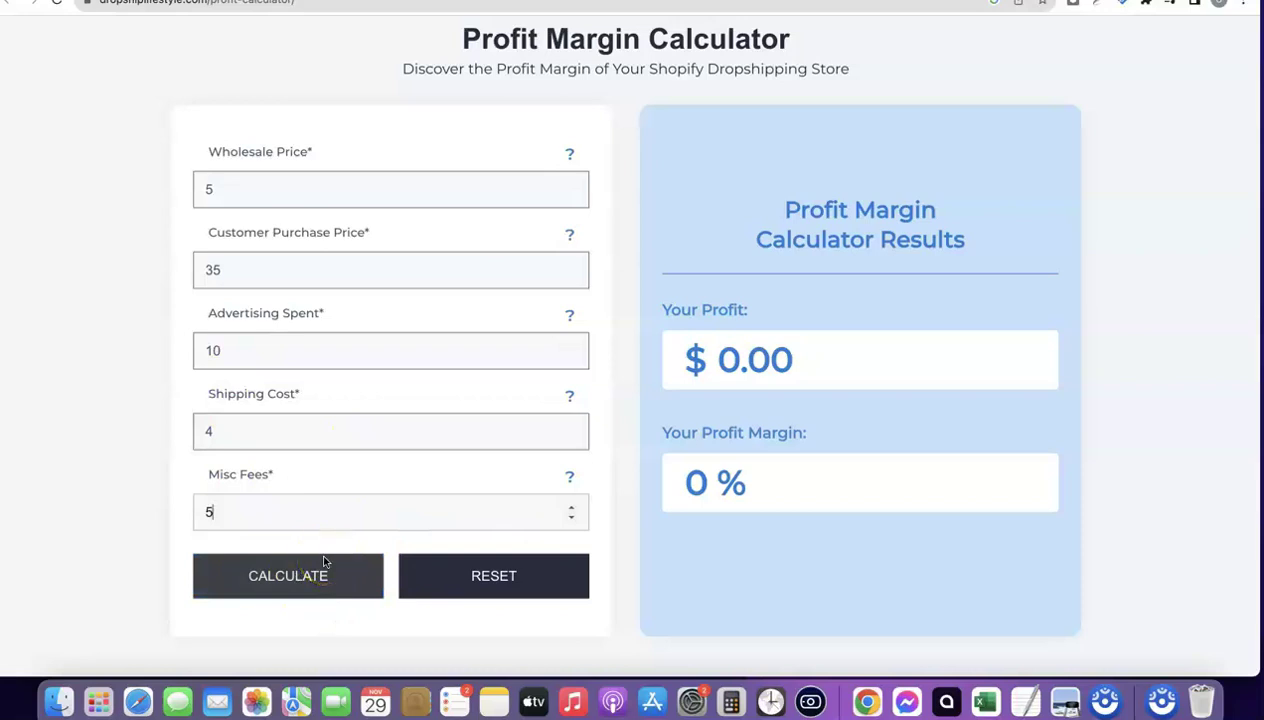
click(278, 573)
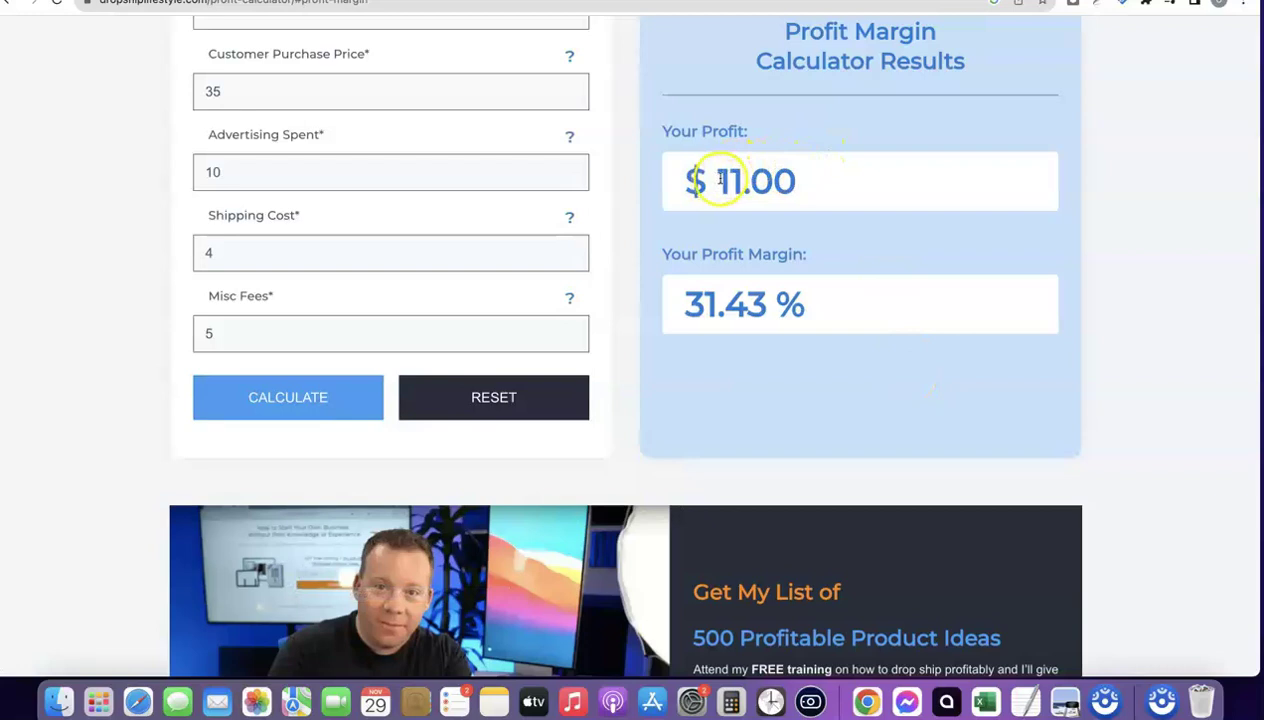
drag(740, 176, 717, 180)
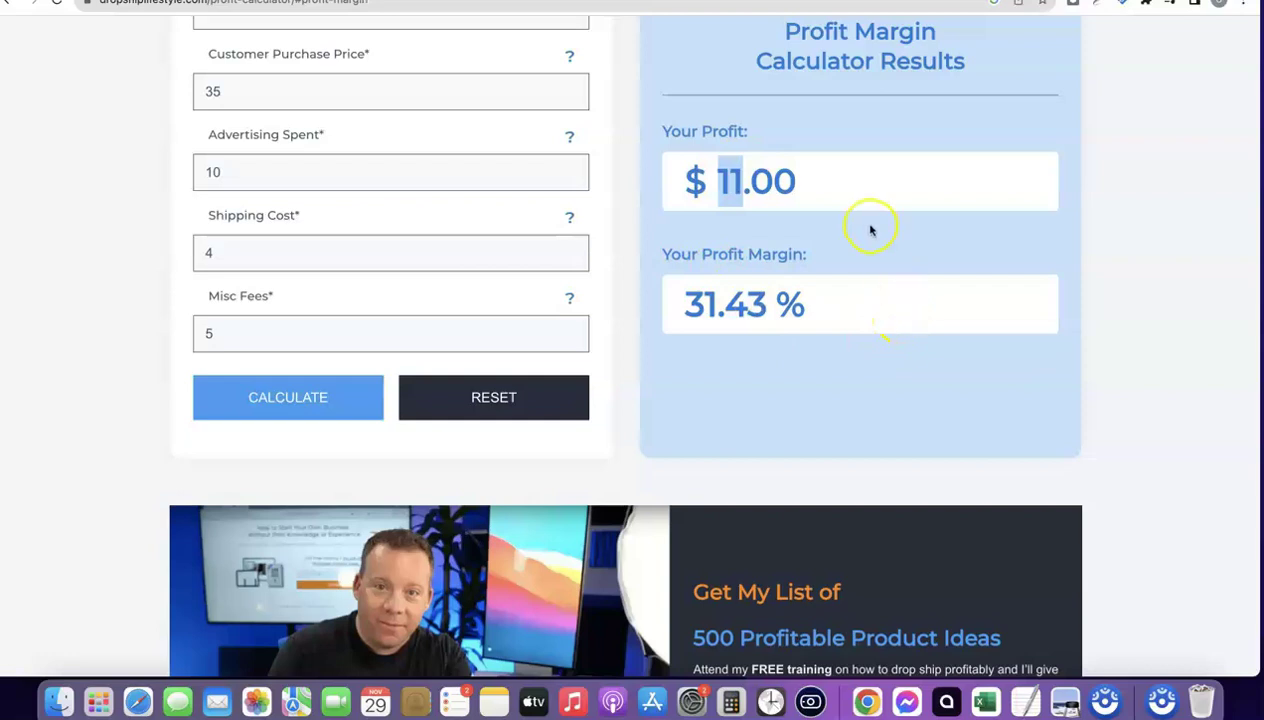
click(838, 192)
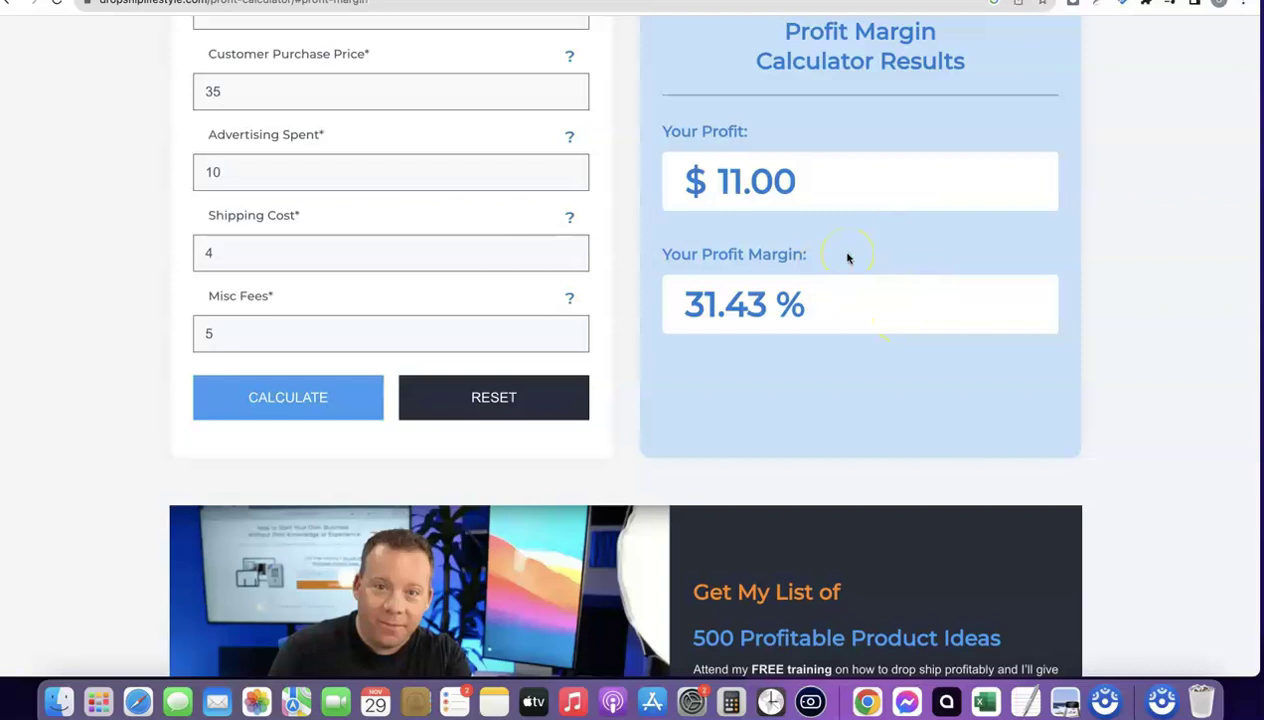
Switch to the Calculator app, clear it and multiply 11 by 1000
click(731, 701)
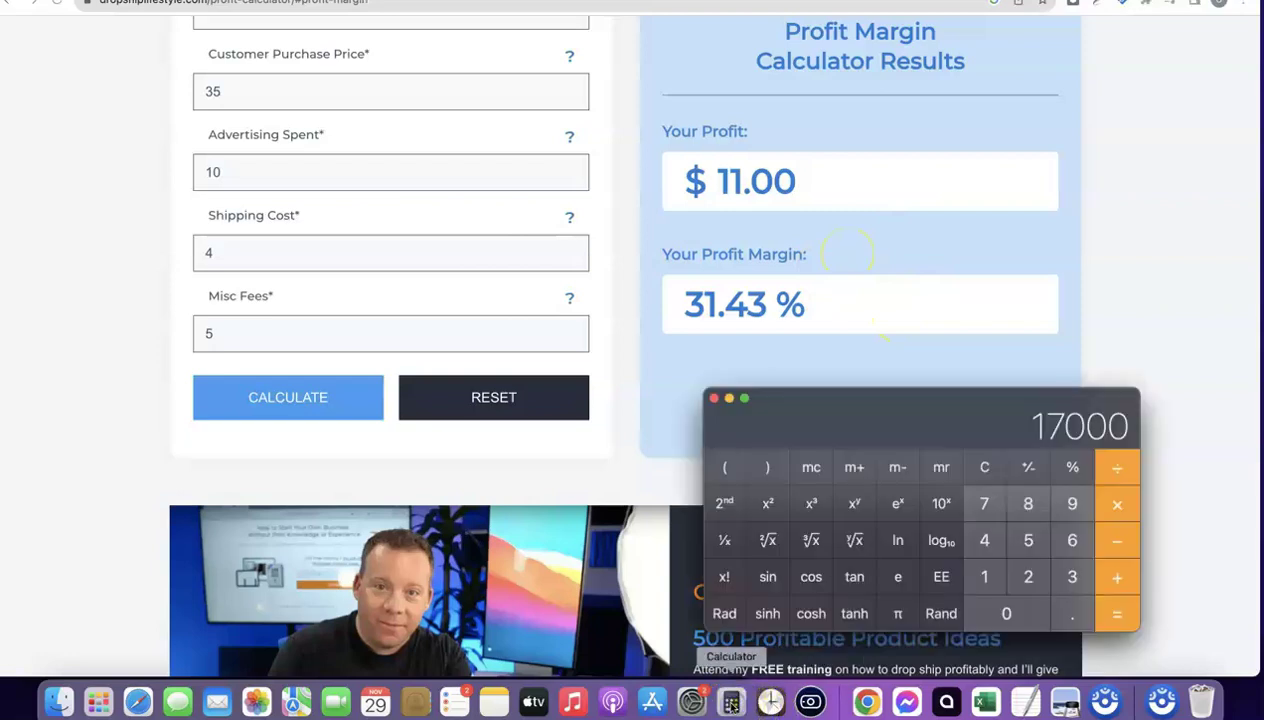
click(982, 467)
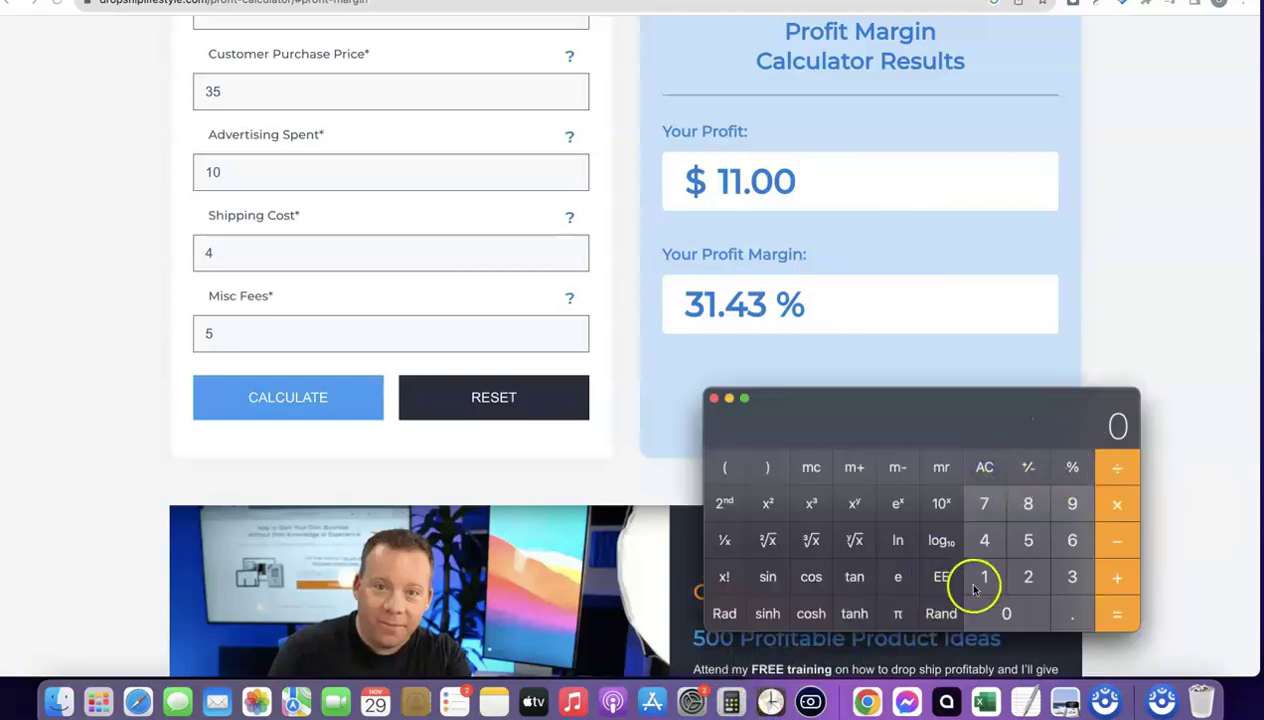
double_click(985, 578)
click(1113, 507)
click(983, 577)
click(1008, 610)
double_click(1008, 610)
click(1110, 610)
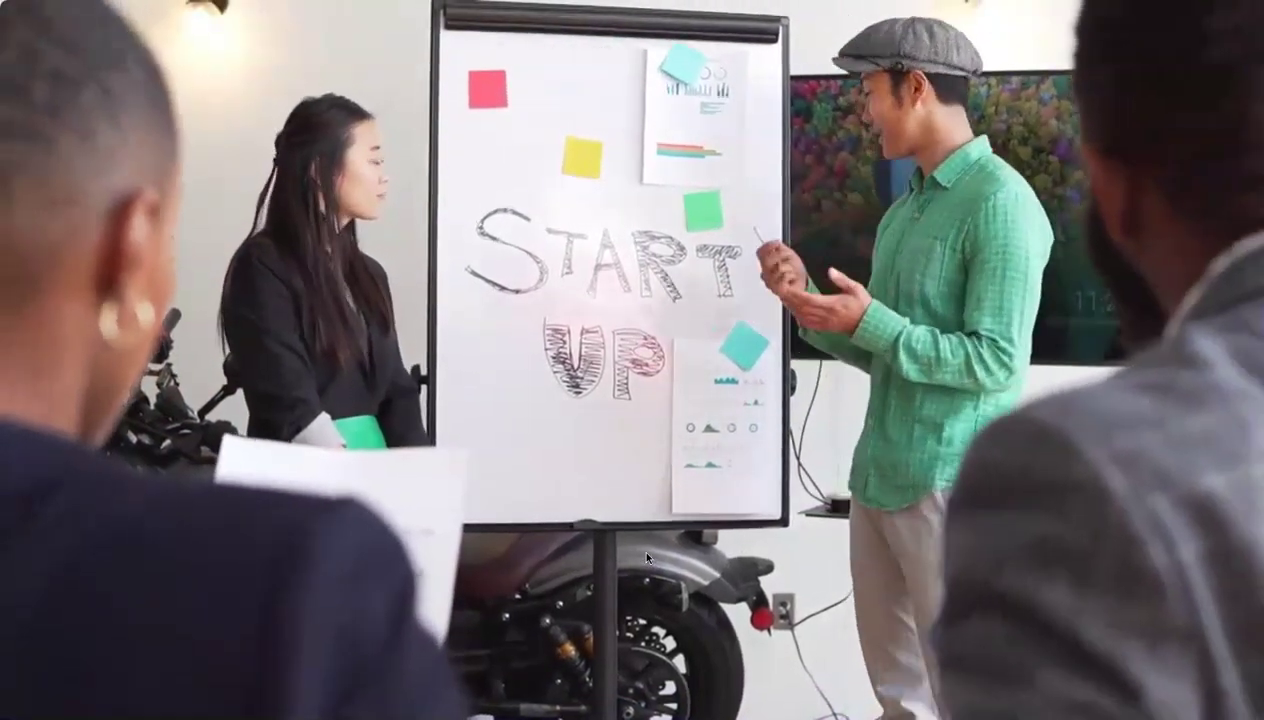
Examine the trending products on the CJ Dropshipping site and the discount offers on the GoodsCastle Airpod Cleaner KIT page
click(628, 566)
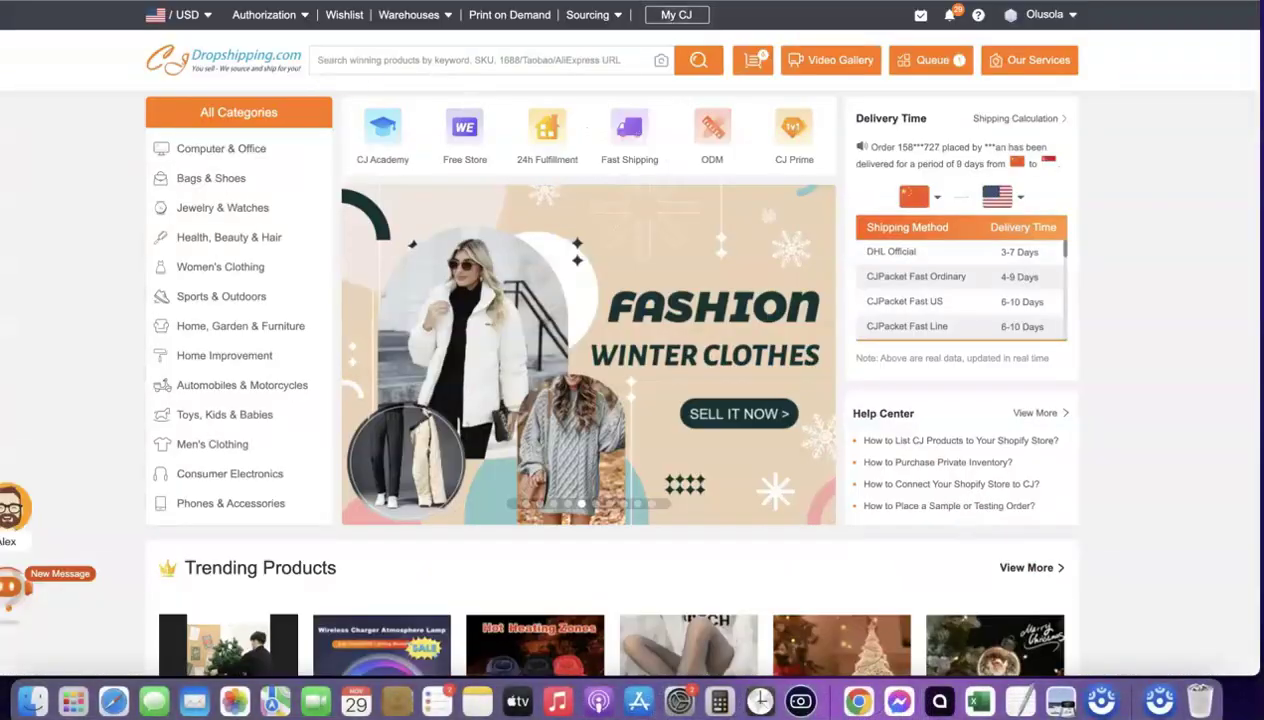
scroll(400, 364, down, 3)
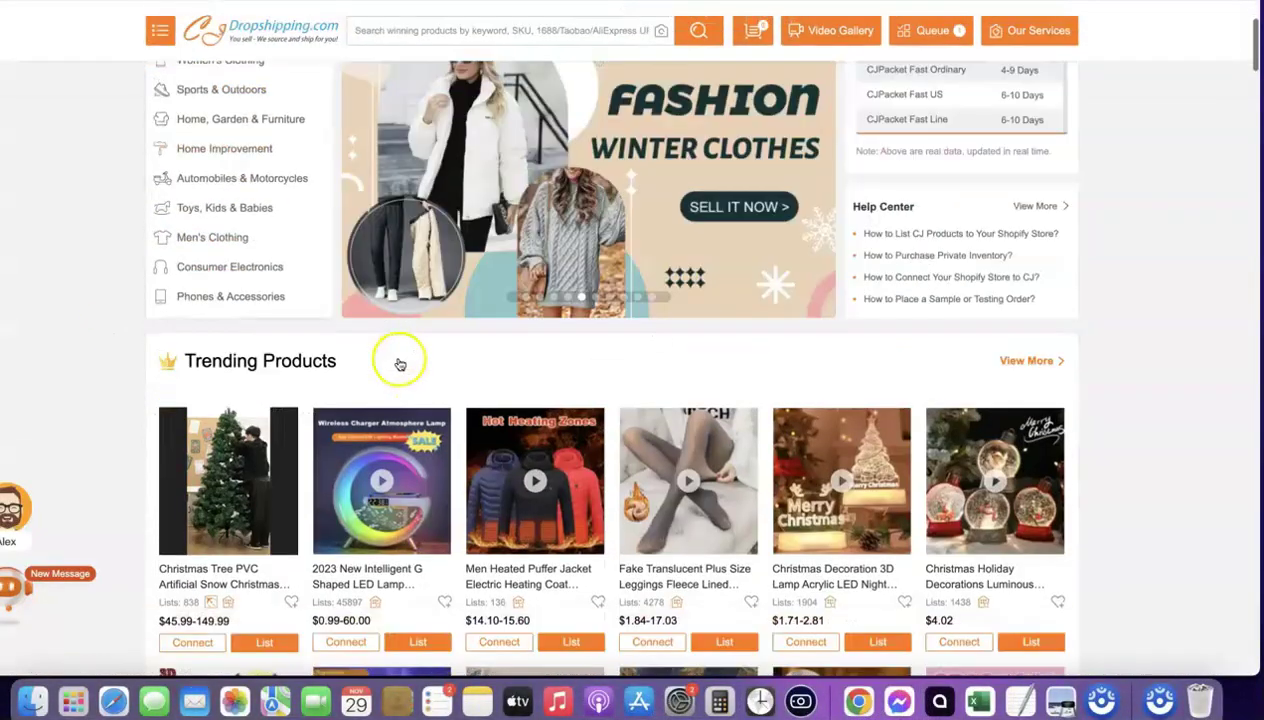
scroll(400, 364, down, 1)
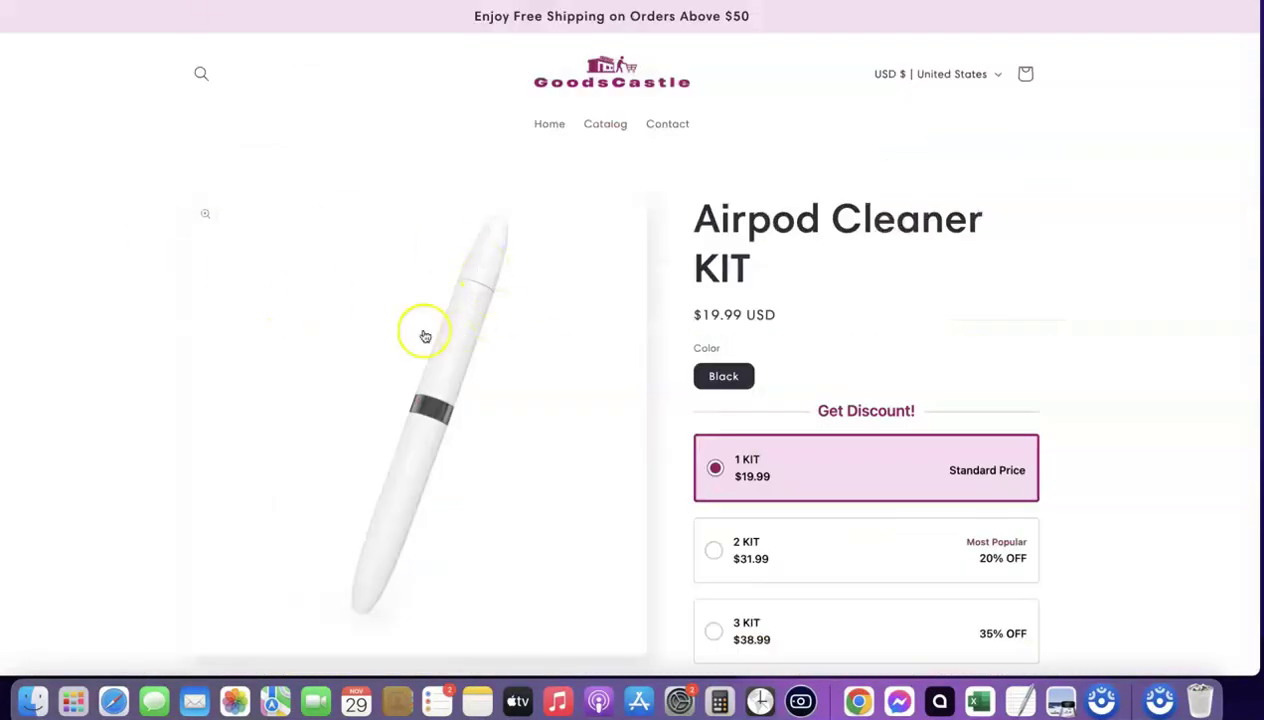
scroll(476, 255, down, 1)
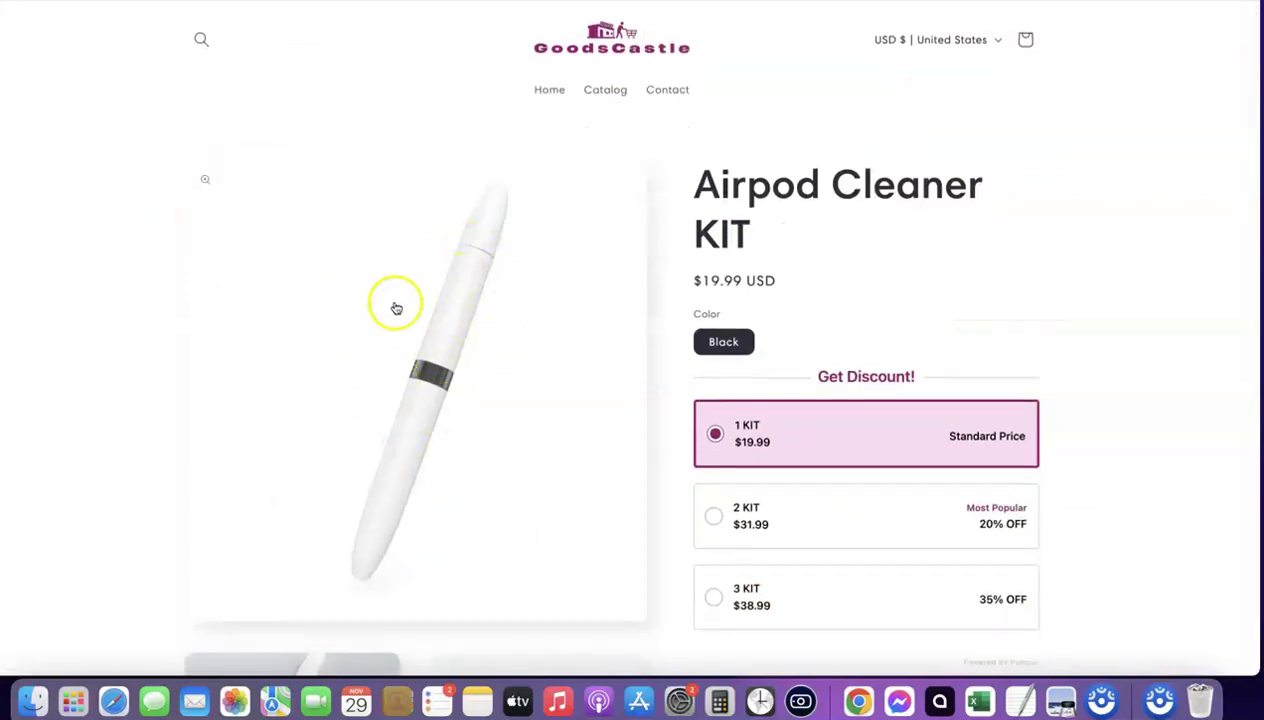
scroll(437, 361, down, 3)
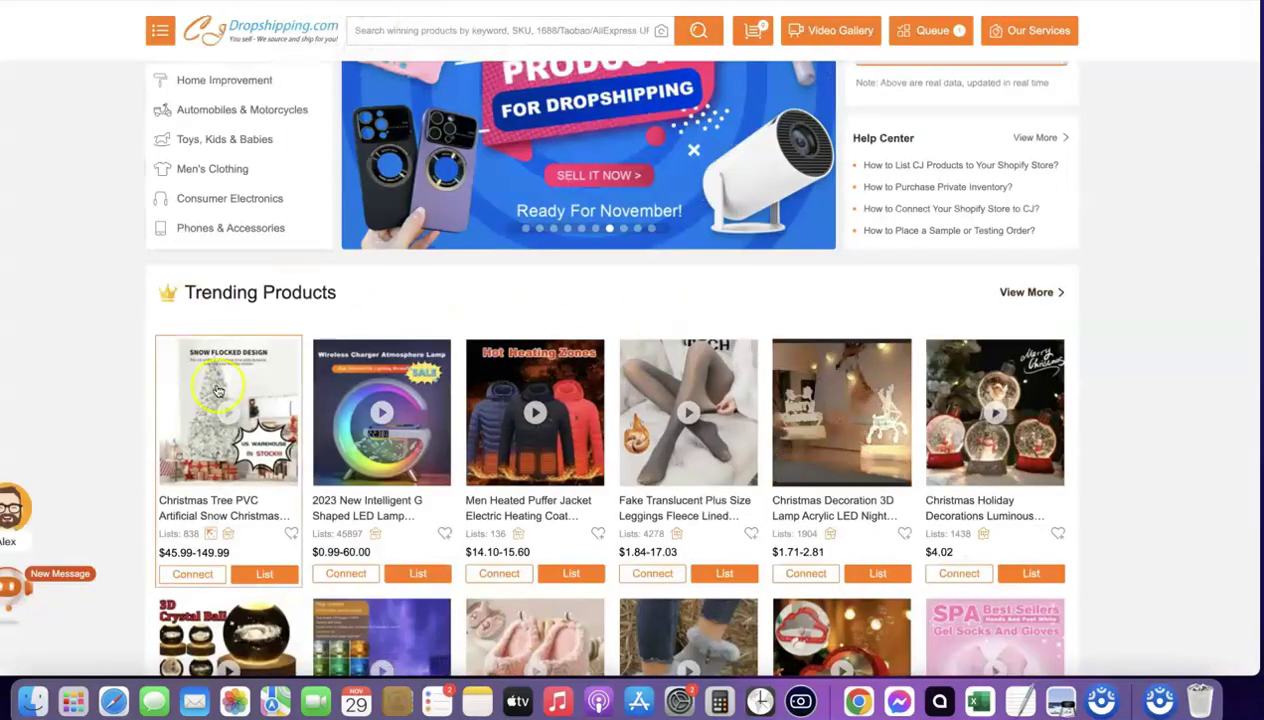
scroll(760, 520, down, 1)
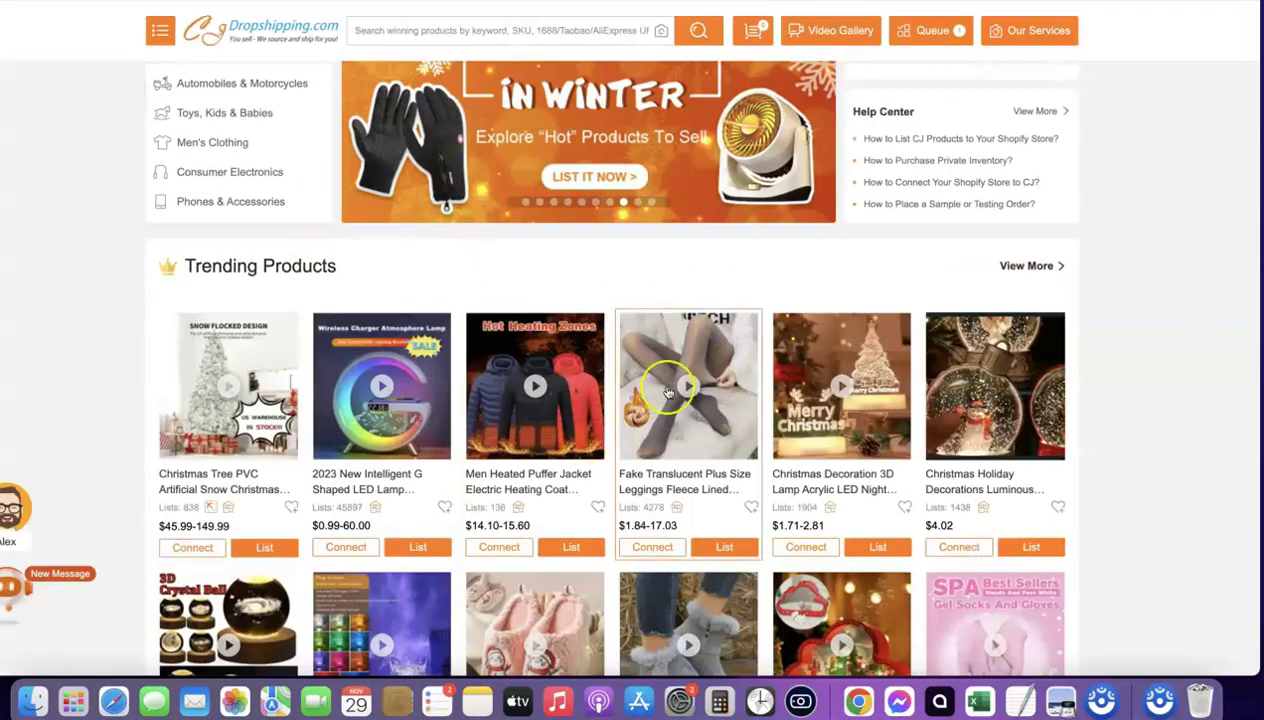
scroll(632, 400, down, 2)
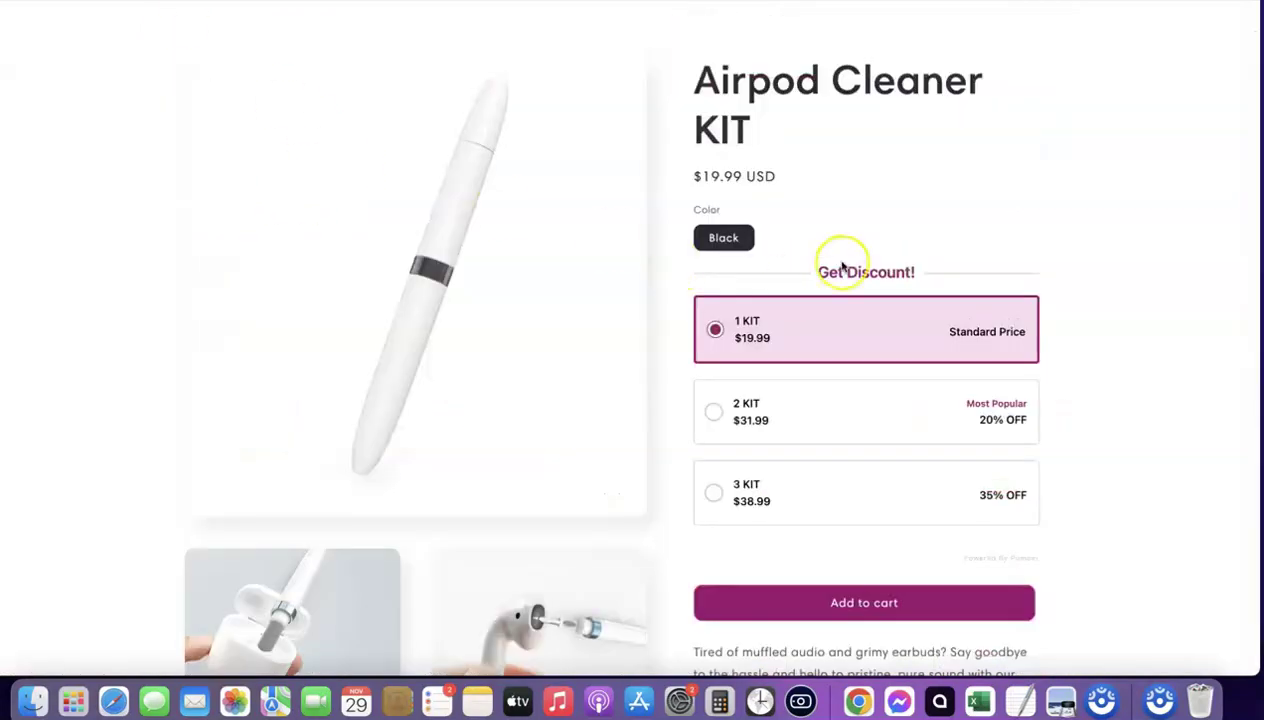
scroll(838, 250, down, 1)
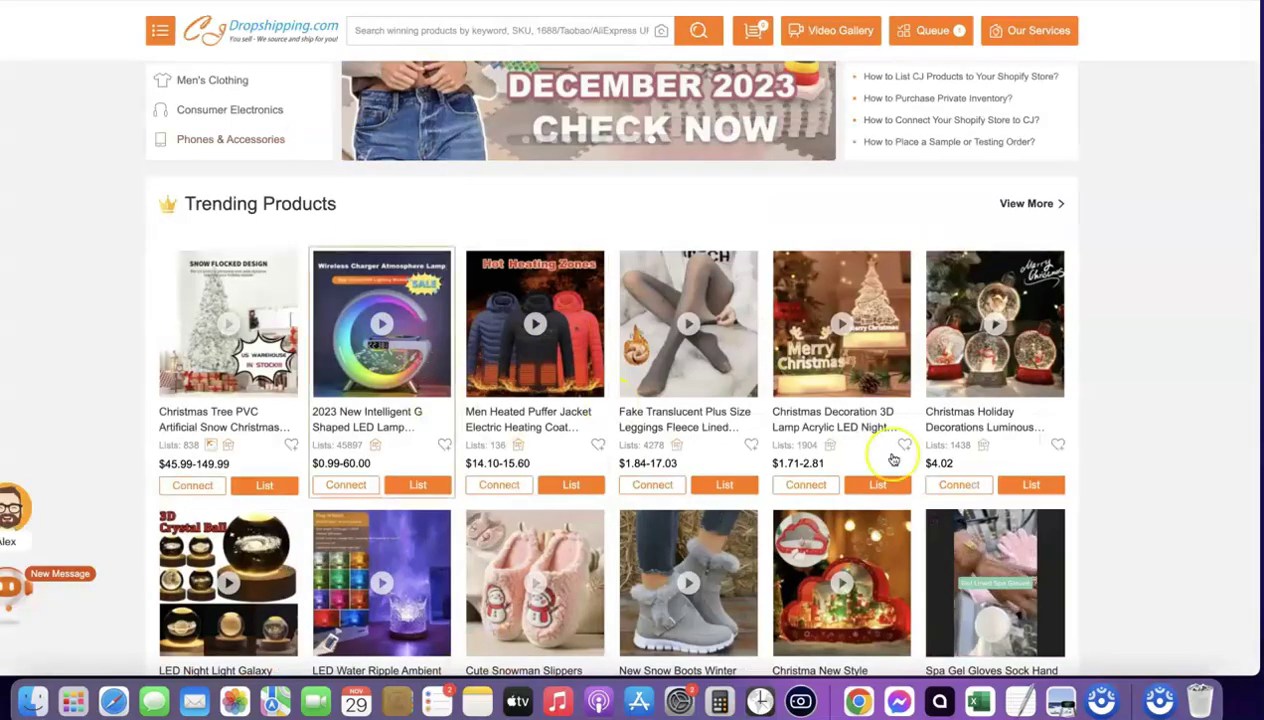
scroll(489, 298, down, 1)
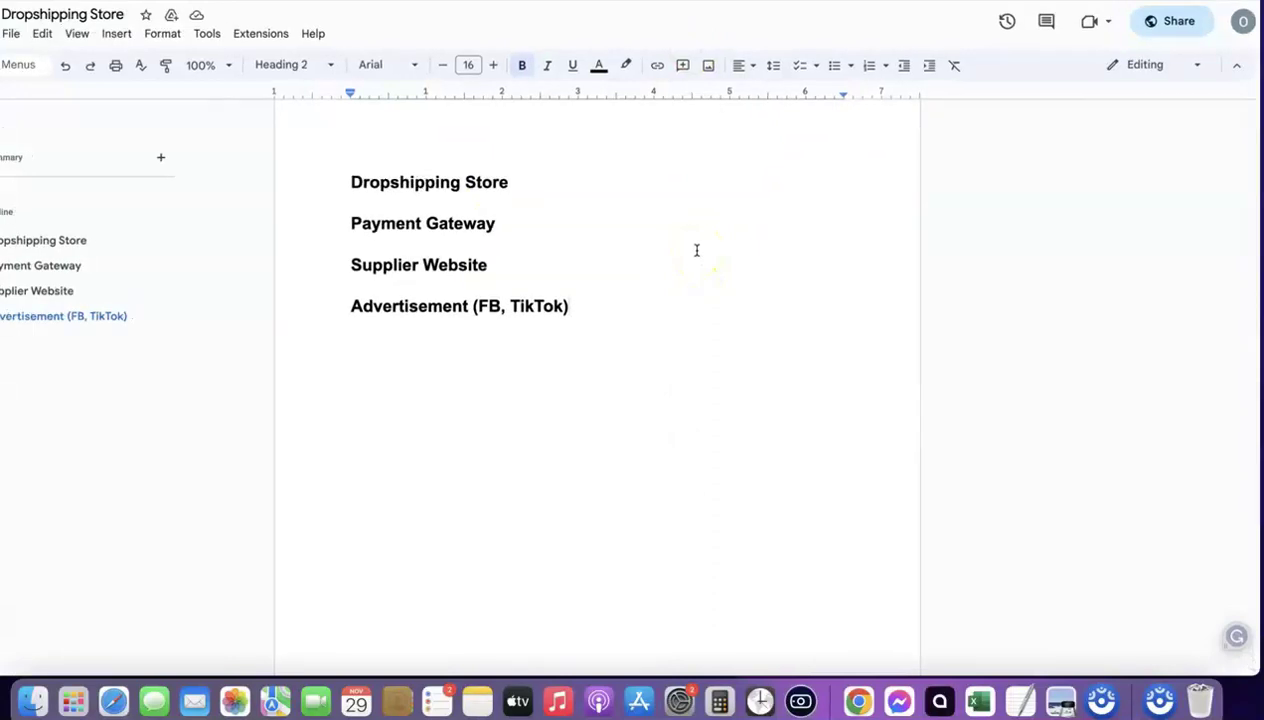
Switch to the Dropshipping Store document, enlarge its view and highlight the "Dropshipping Store" heading
scroll(697, 250, up, 5)
scroll(697, 250, left, 2)
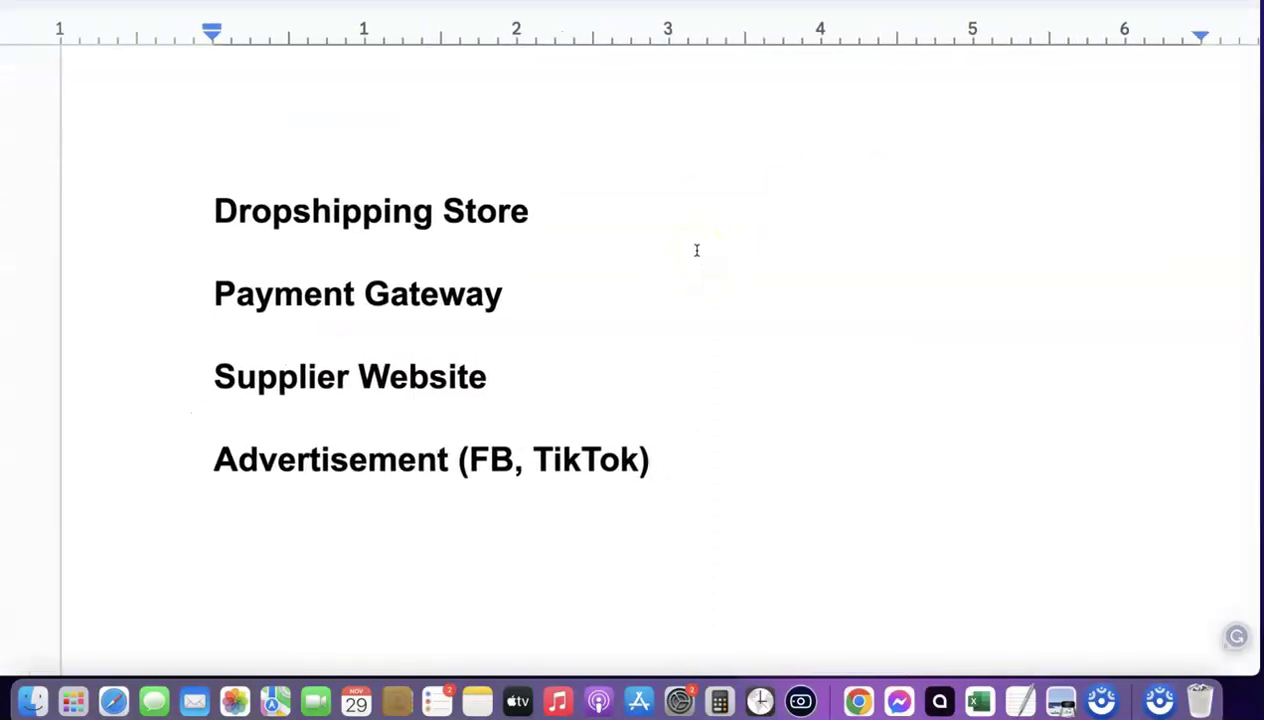
click(215, 211)
drag(243, 212, 528, 212)
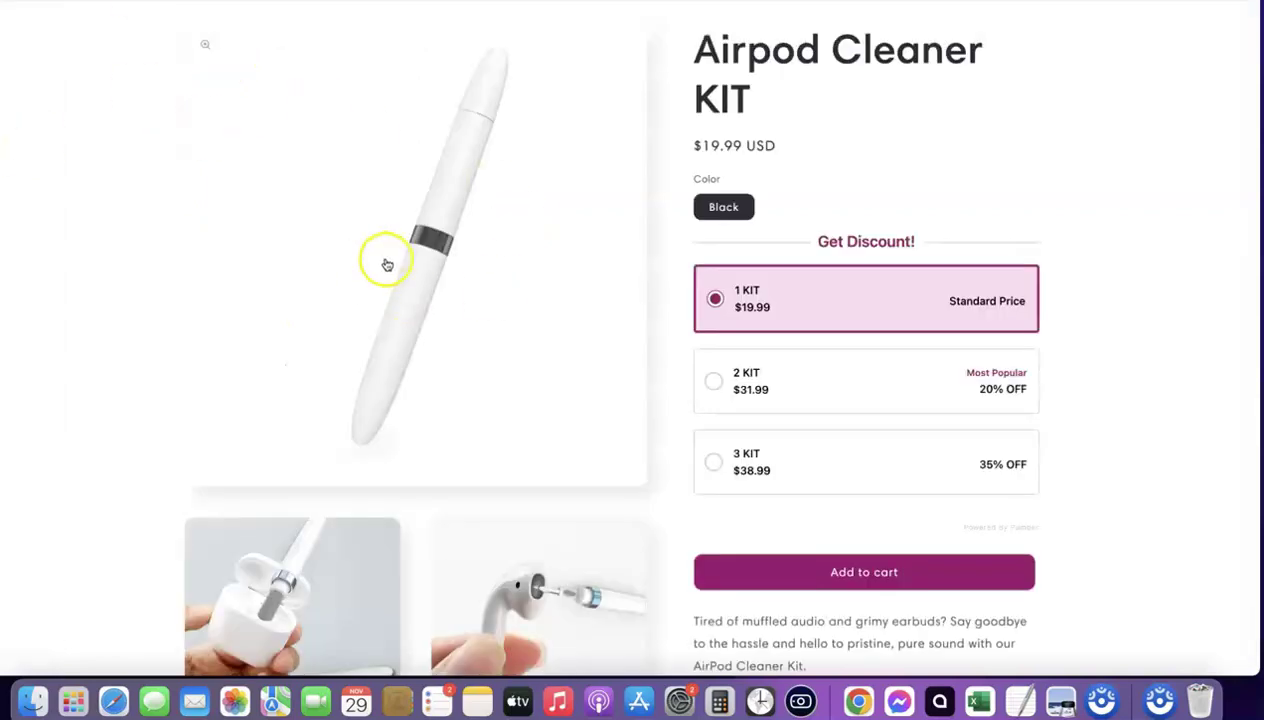
Review the store's product page and highlight the $1/month offer on the Shopify free trial page
scroll(387, 264, up, 3)
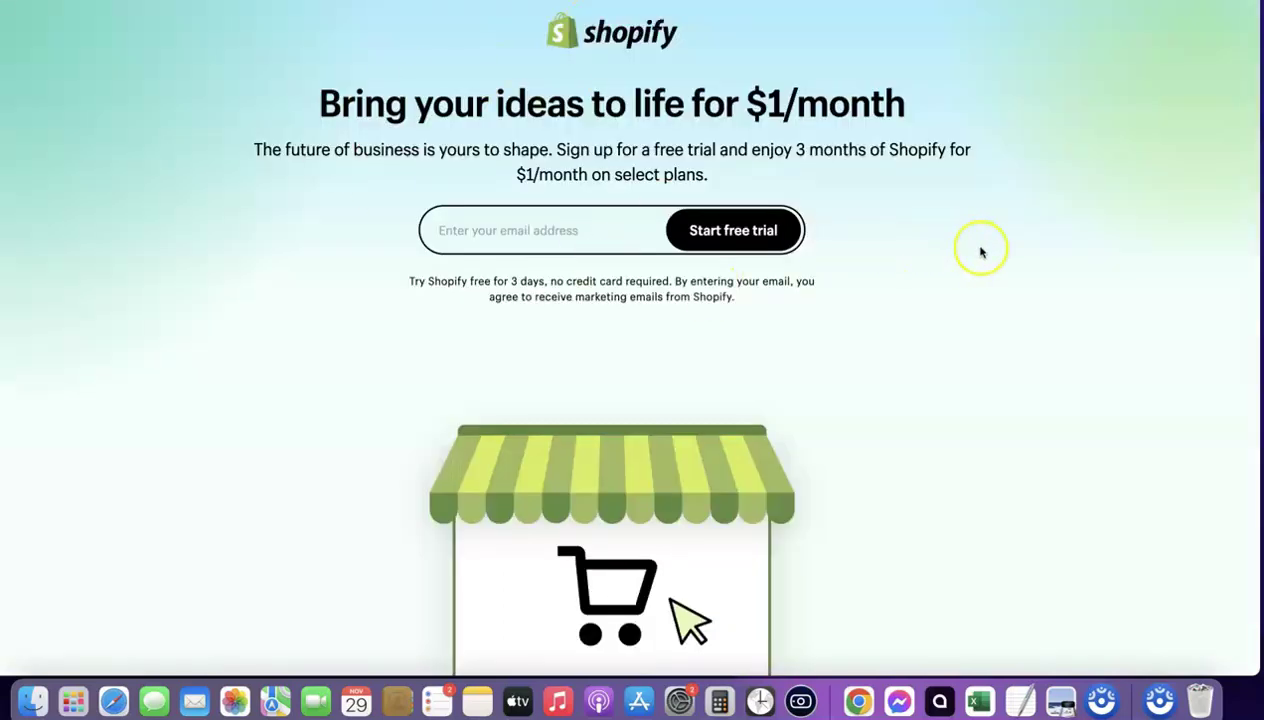
drag(748, 103, 905, 103)
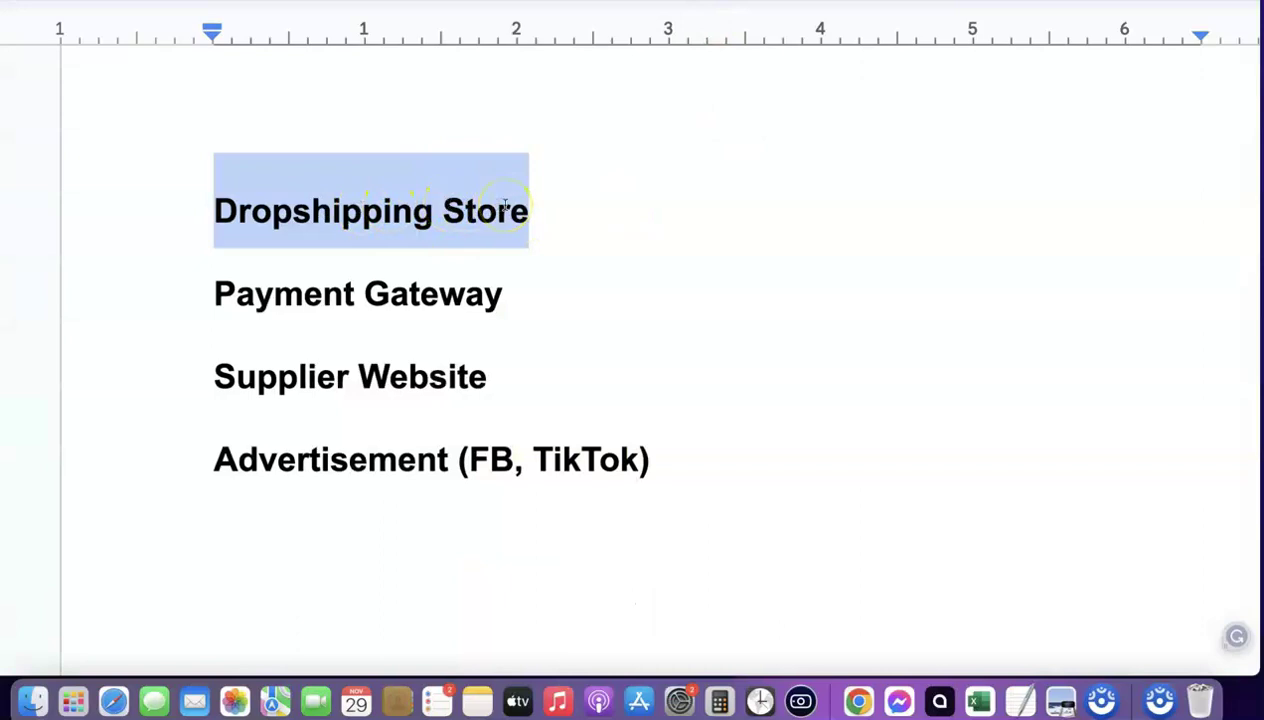
click(576, 209)
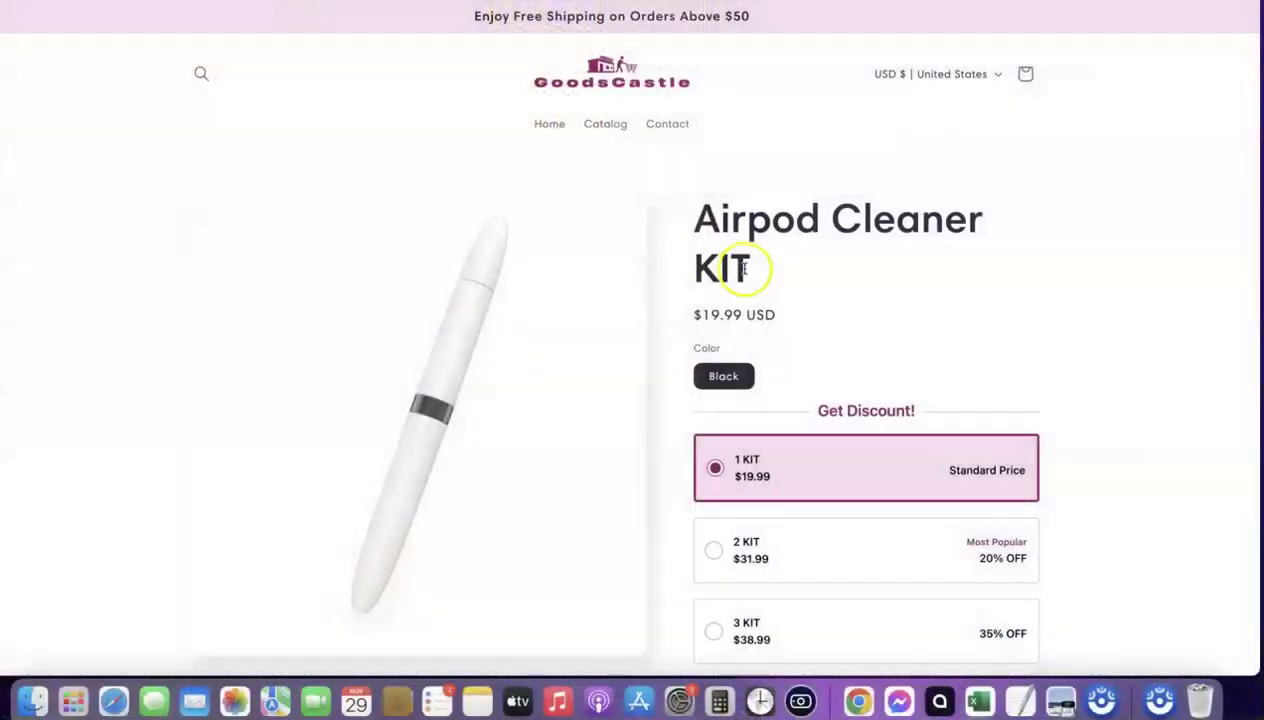
Add one black Airpod Cleaner KIT to the GoodsCastle cart and proceed to checkout
scroll(746, 270, down, 3)
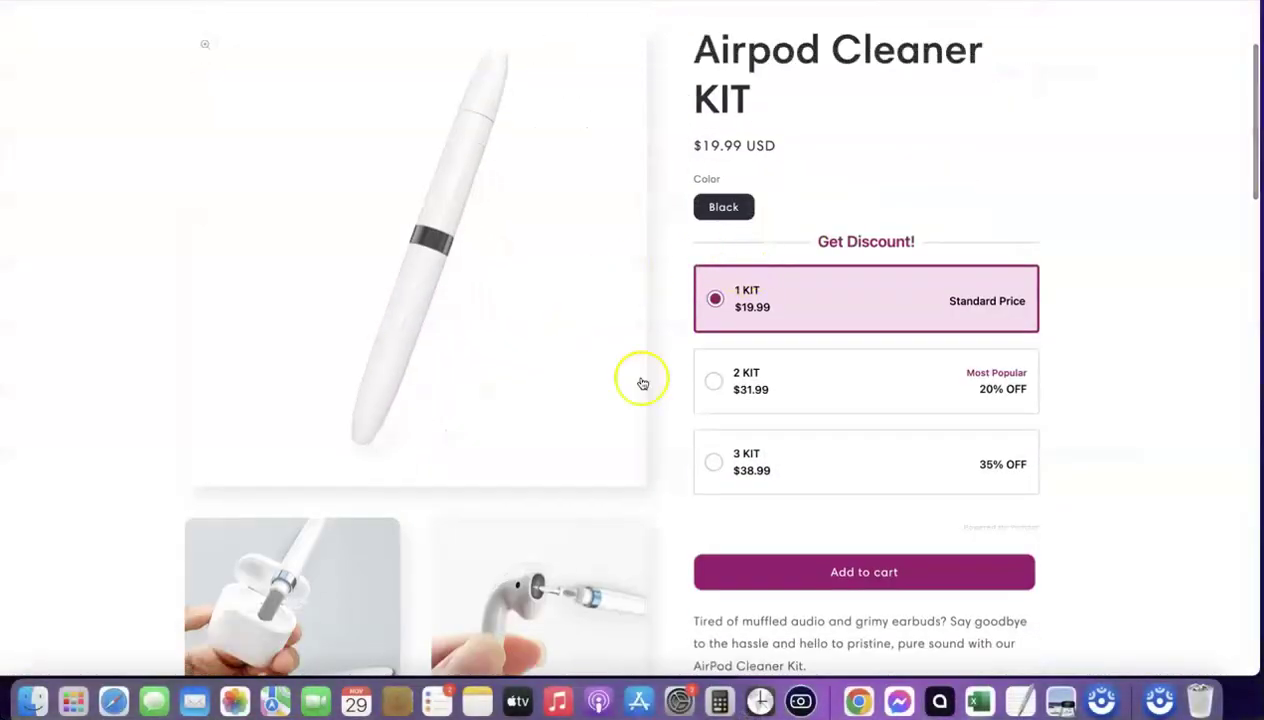
click(828, 576)
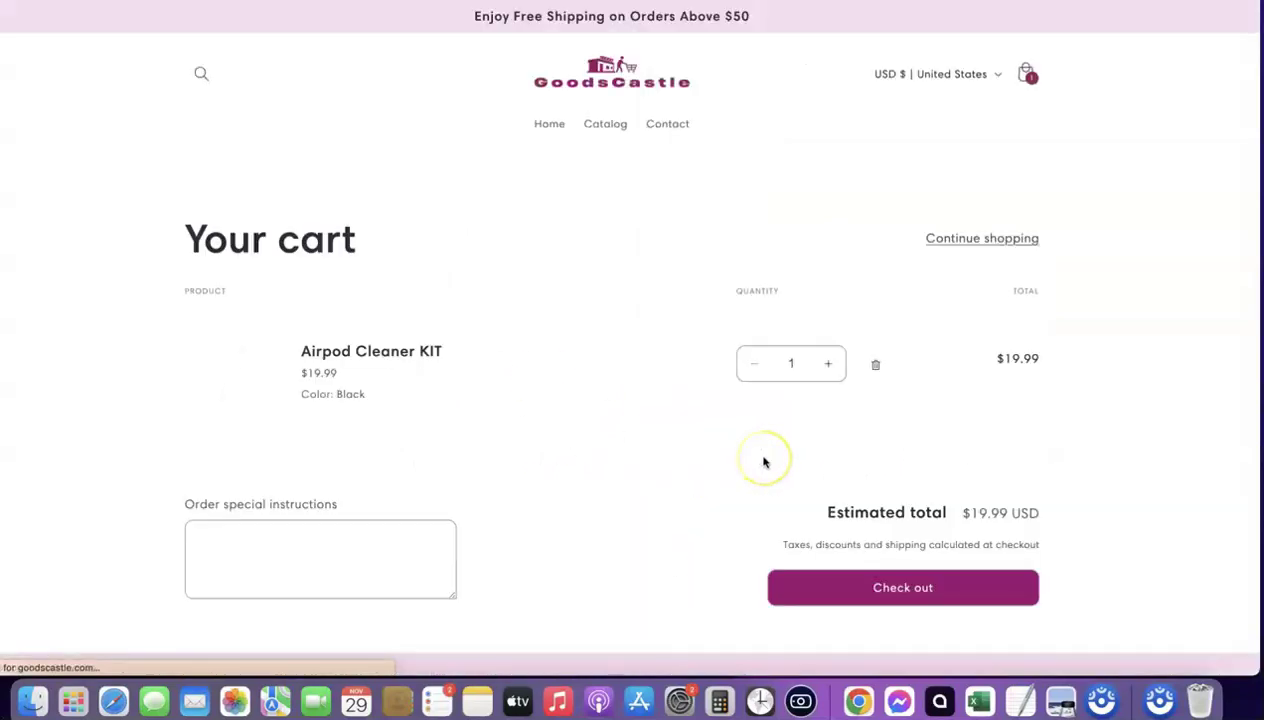
scroll(745, 460, down, 1)
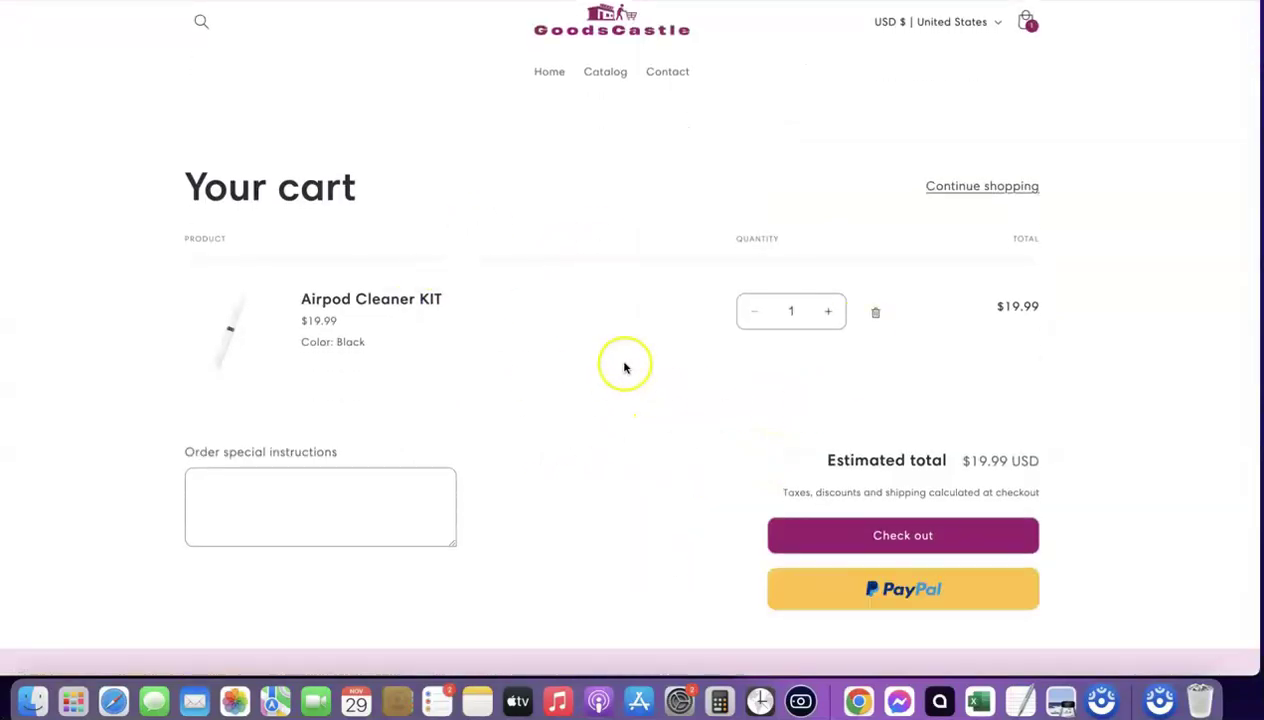
scroll(424, 256, down, 1)
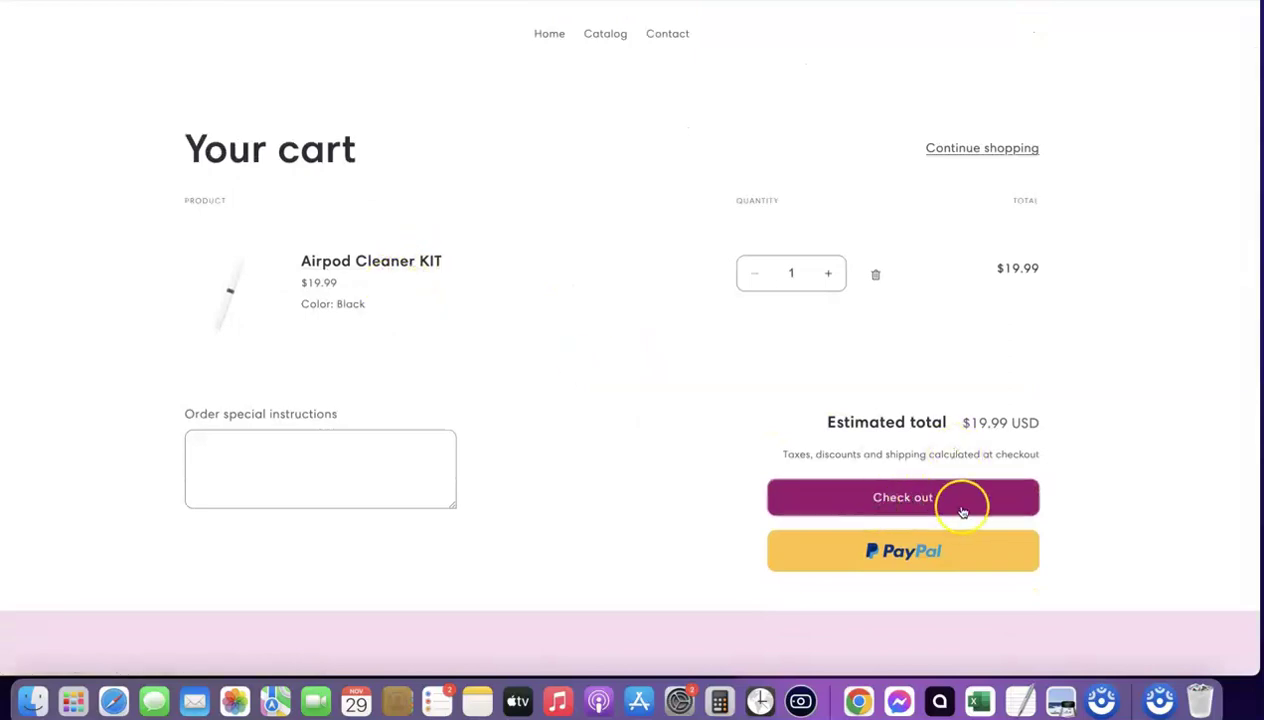
click(930, 503)
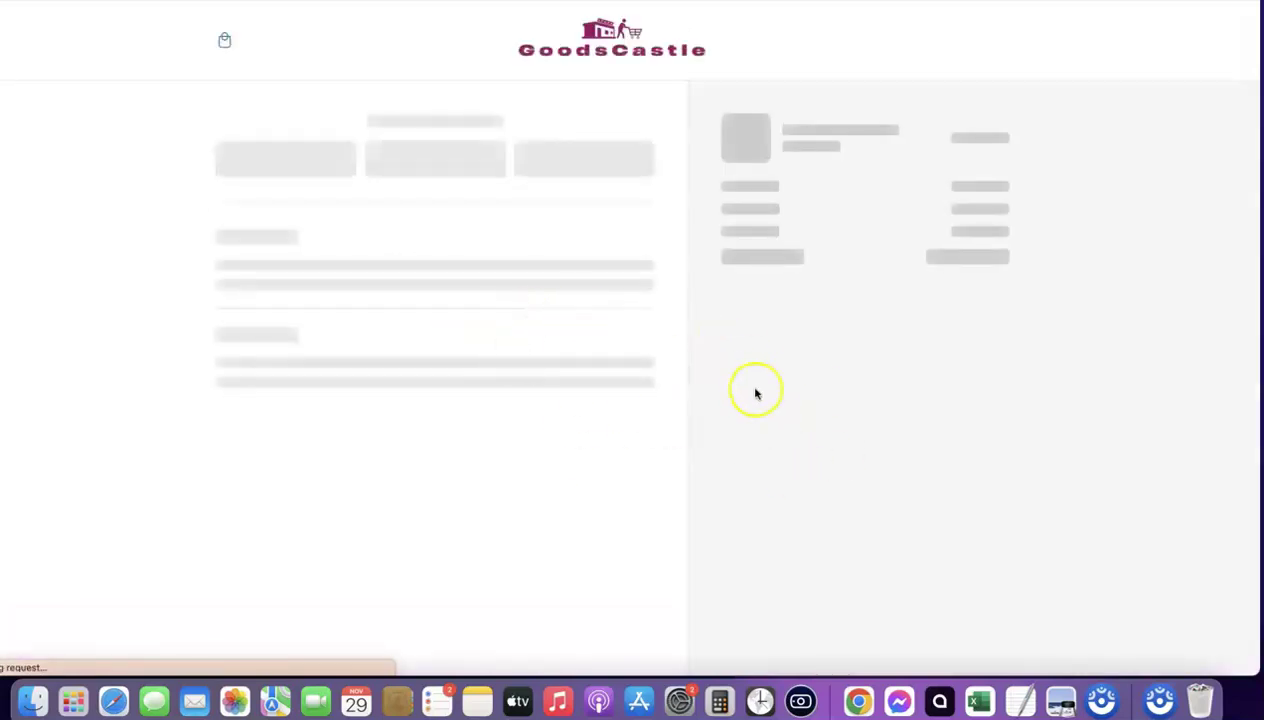
scroll(451, 225, down, 10)
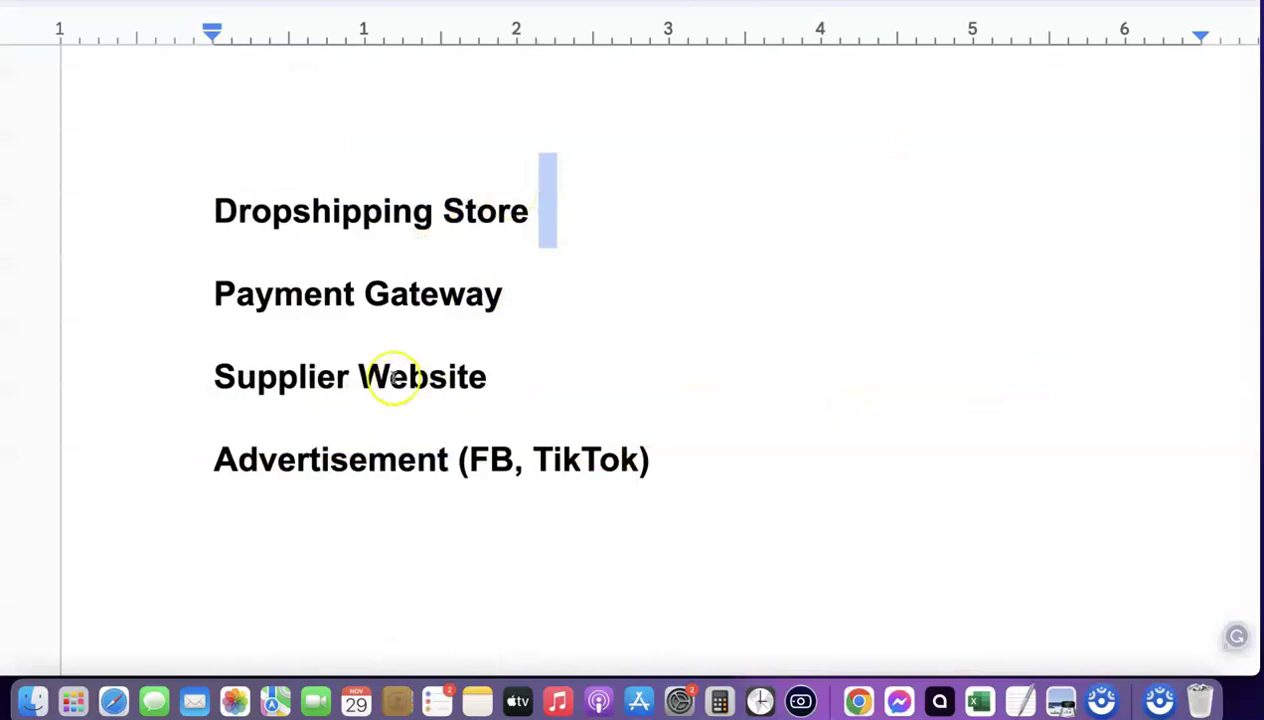
click(550, 293)
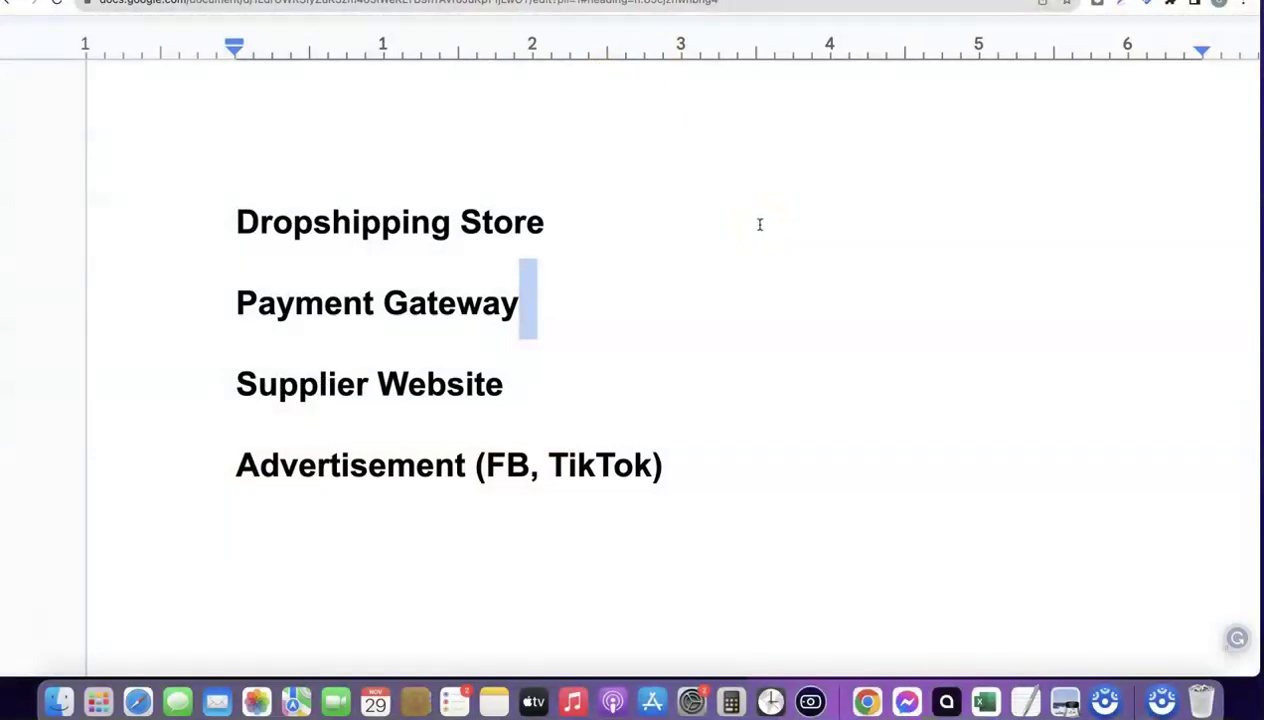
double_click(582, 222)
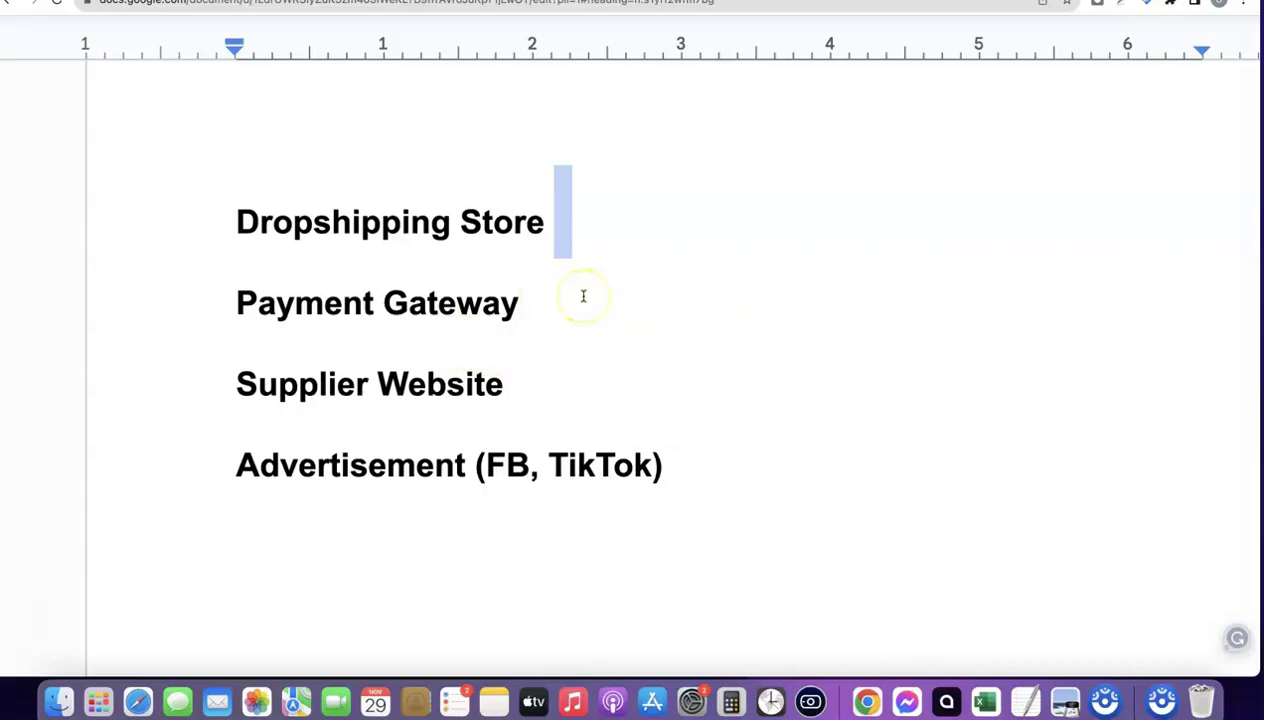
click(519, 380)
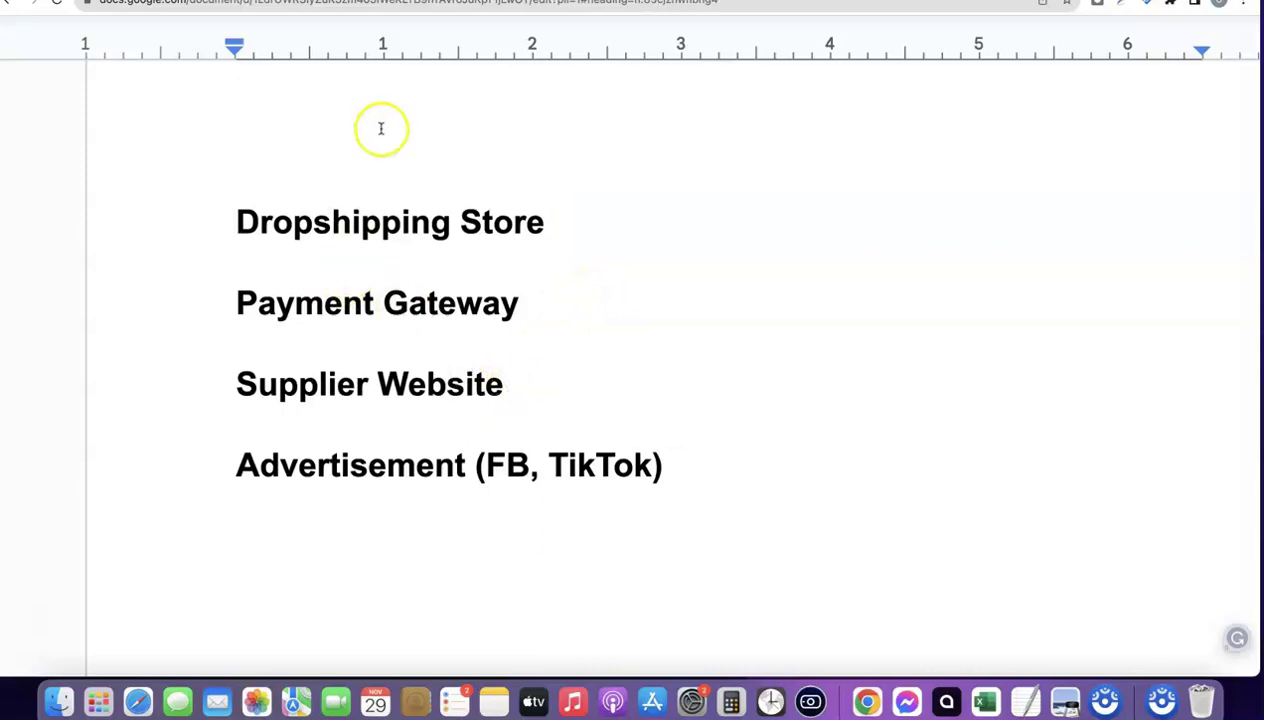
Switch back to the GoodsCastle checkout, review its payment section and return to the store's home page
click(420, 1)
mouse_move(196, 106)
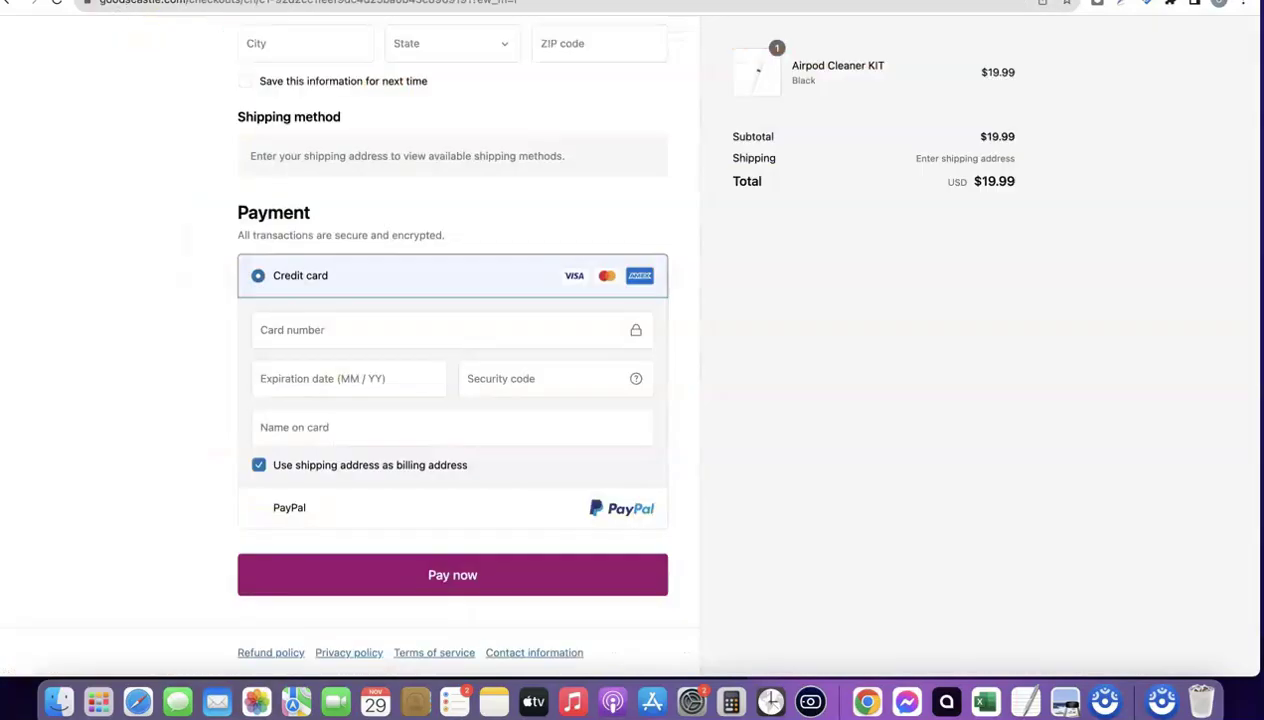
scroll(508, 390, up, 5)
scroll(508, 390, up, 3)
click(630, 57)
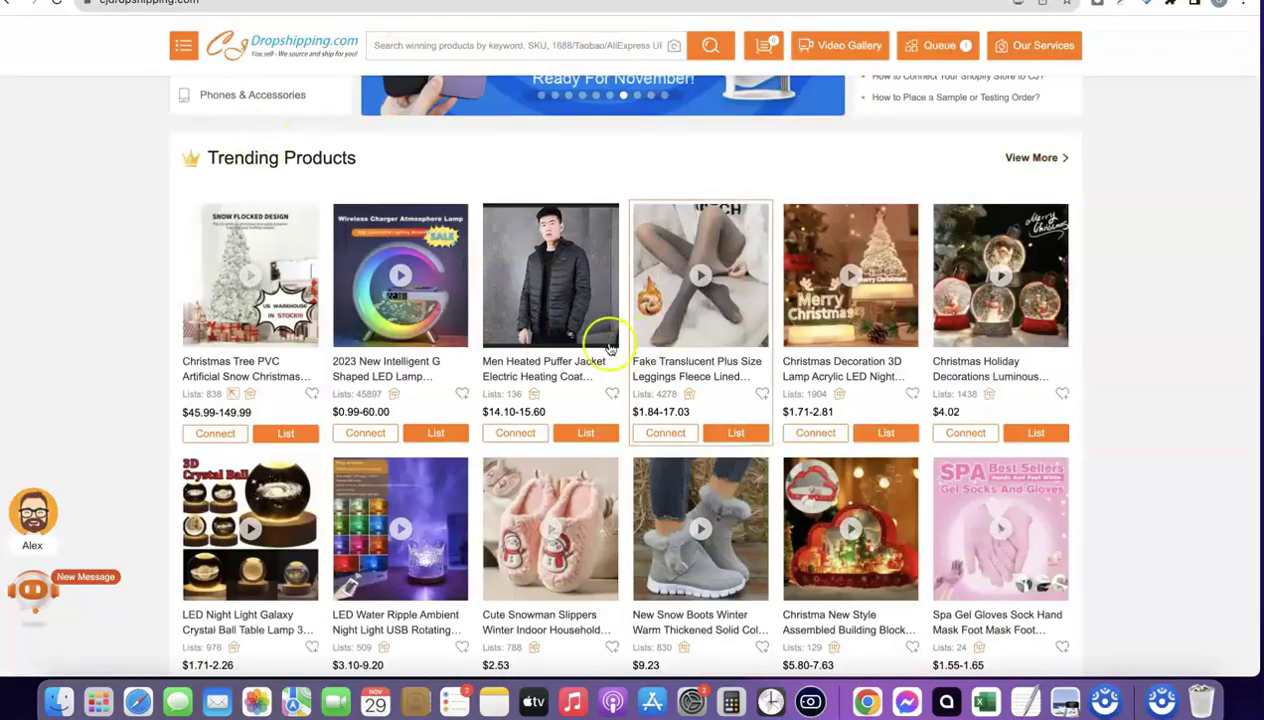
Compare the trending products on the CJ Dropshipping site with the GoodsCastle home page and preview several supplier items
mouse_move(603, 345)
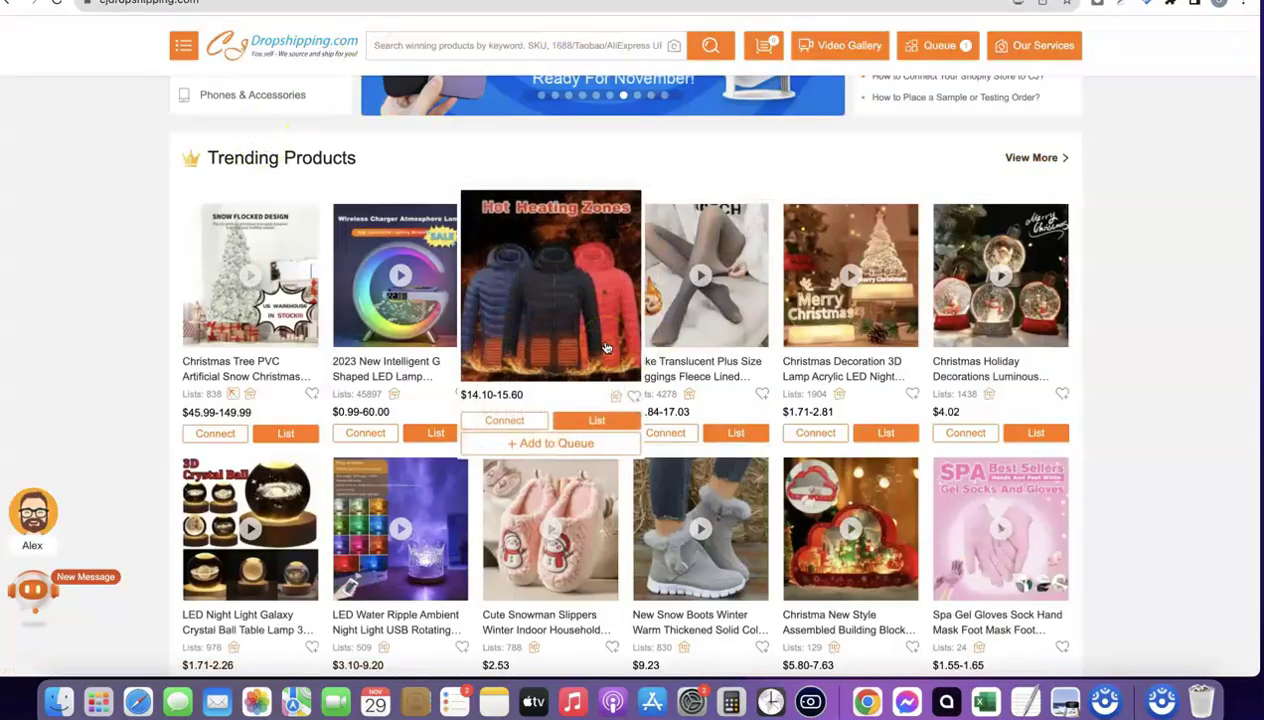
click(484, 333)
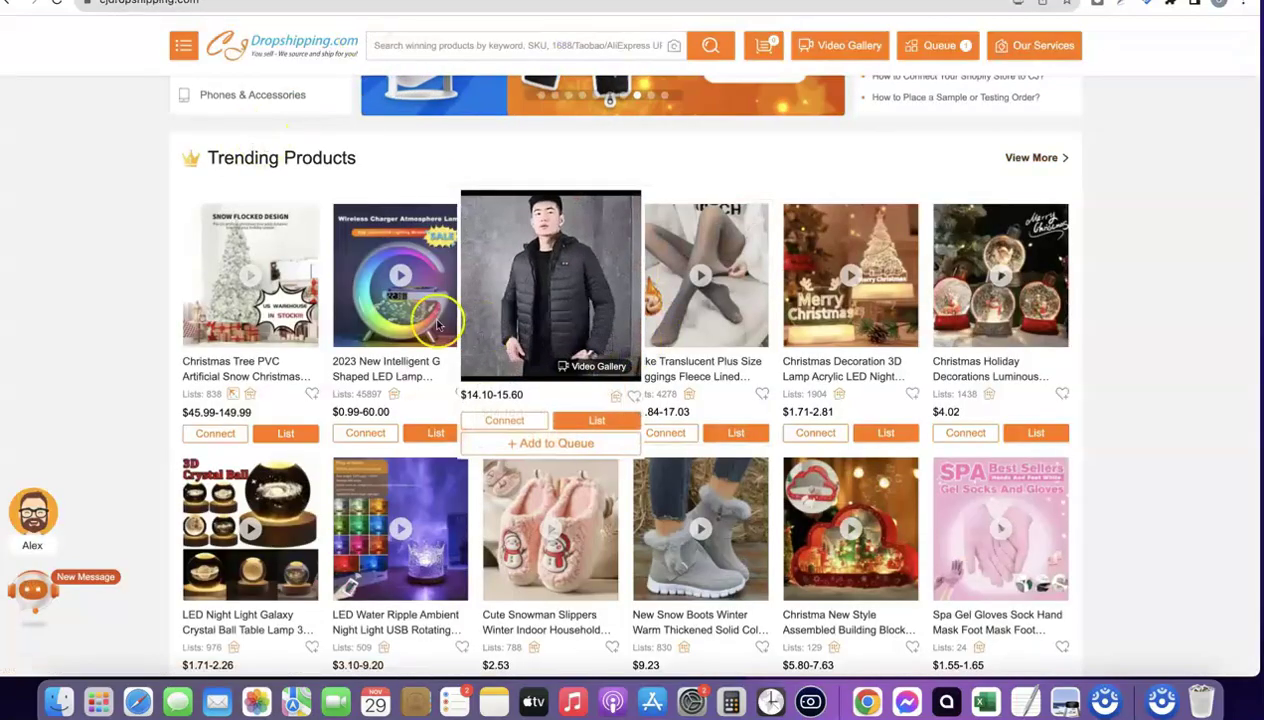
click(92, 2)
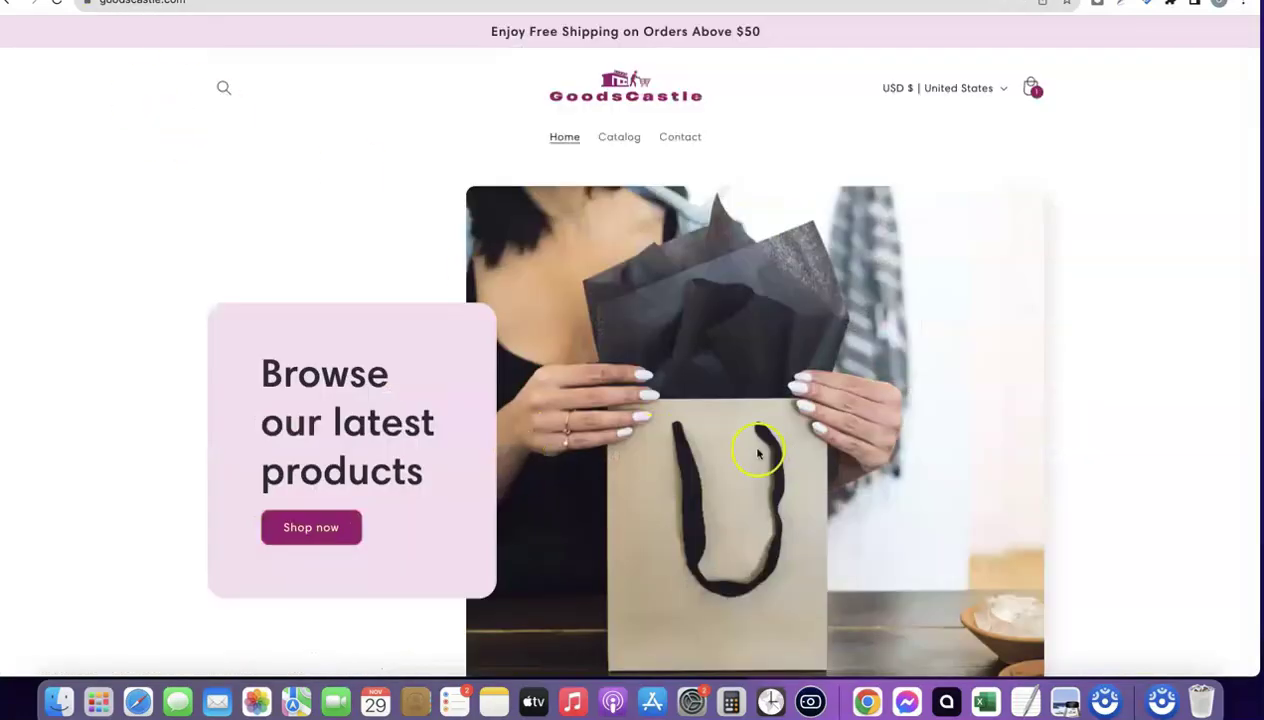
click(410, 1)
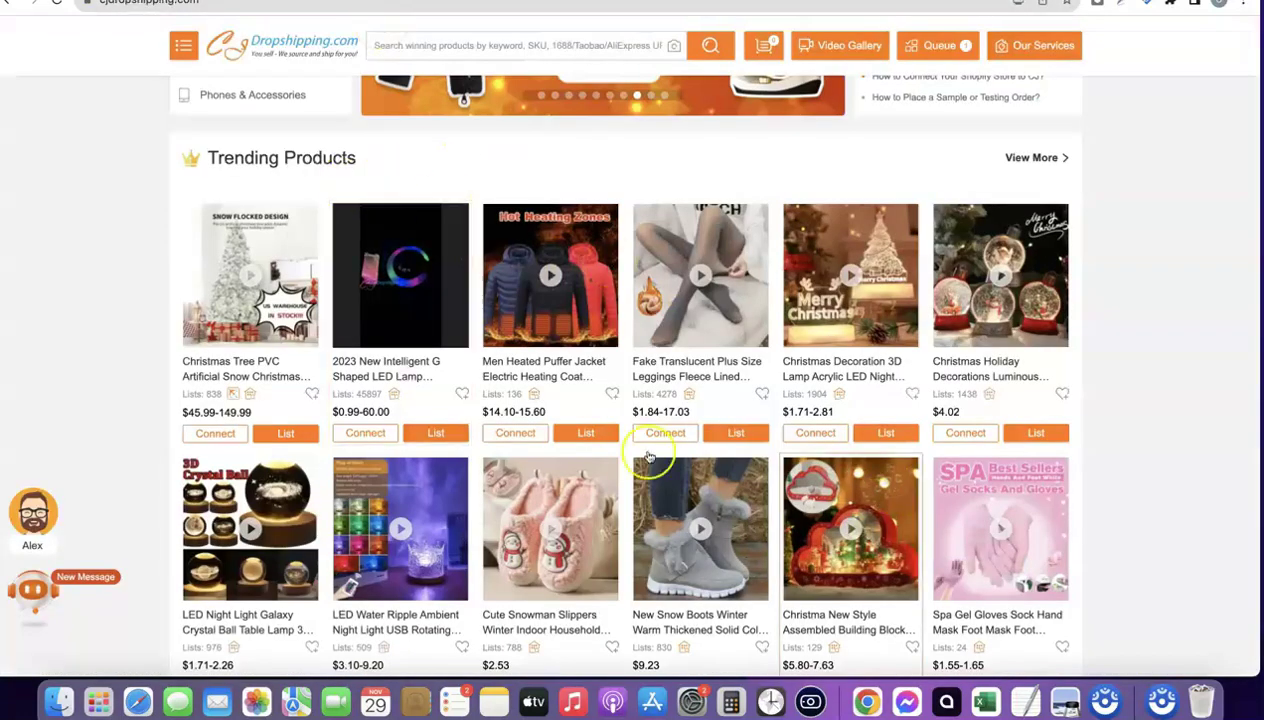
mouse_move(877, 481)
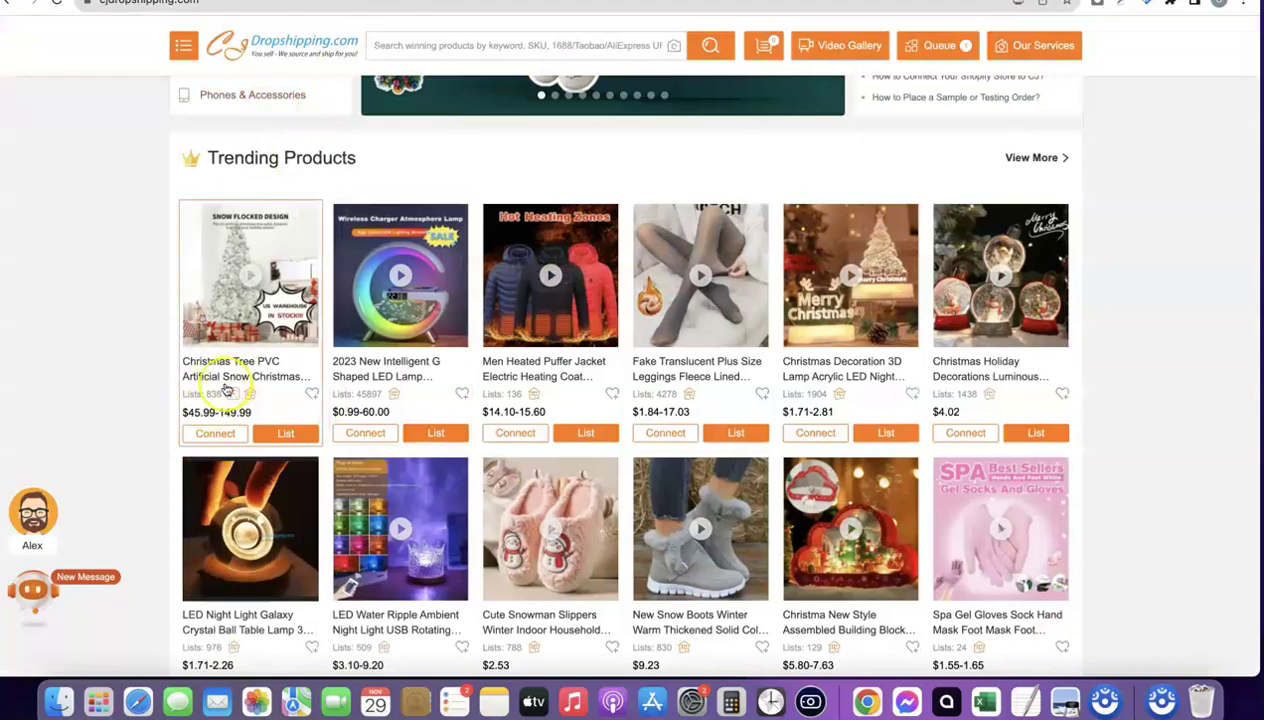
mouse_move(214, 386)
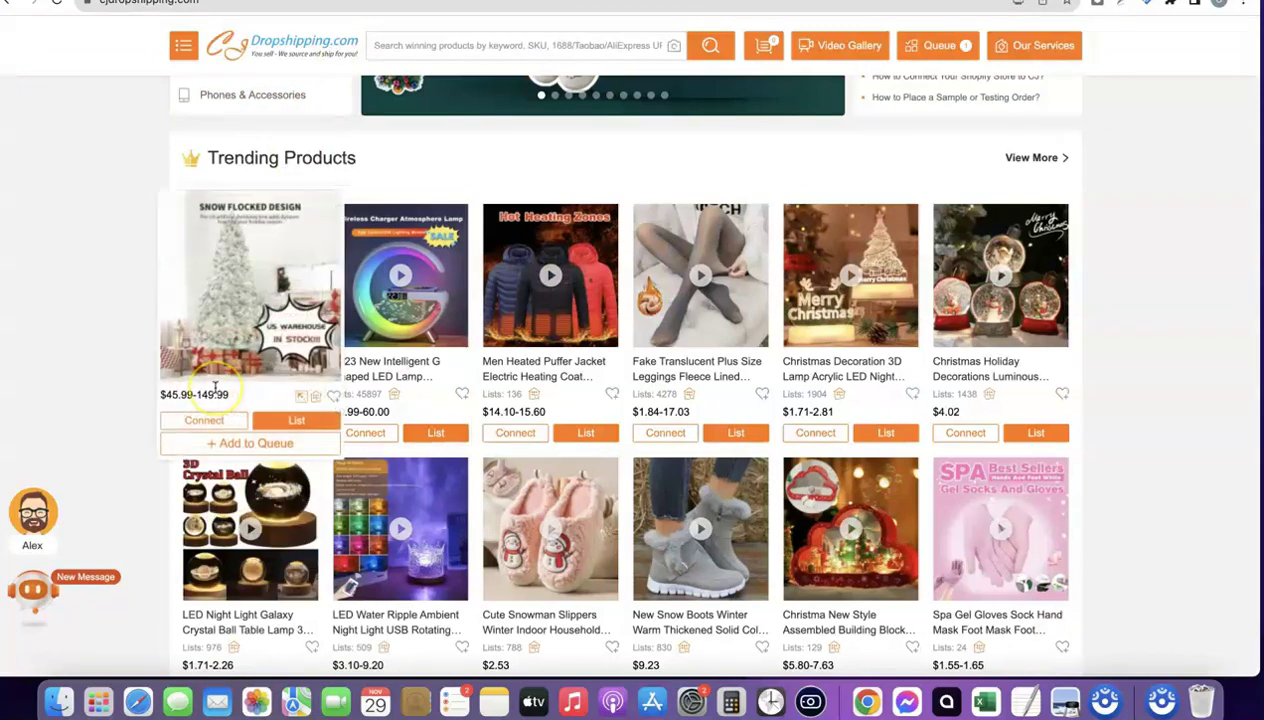
mouse_move(529, 483)
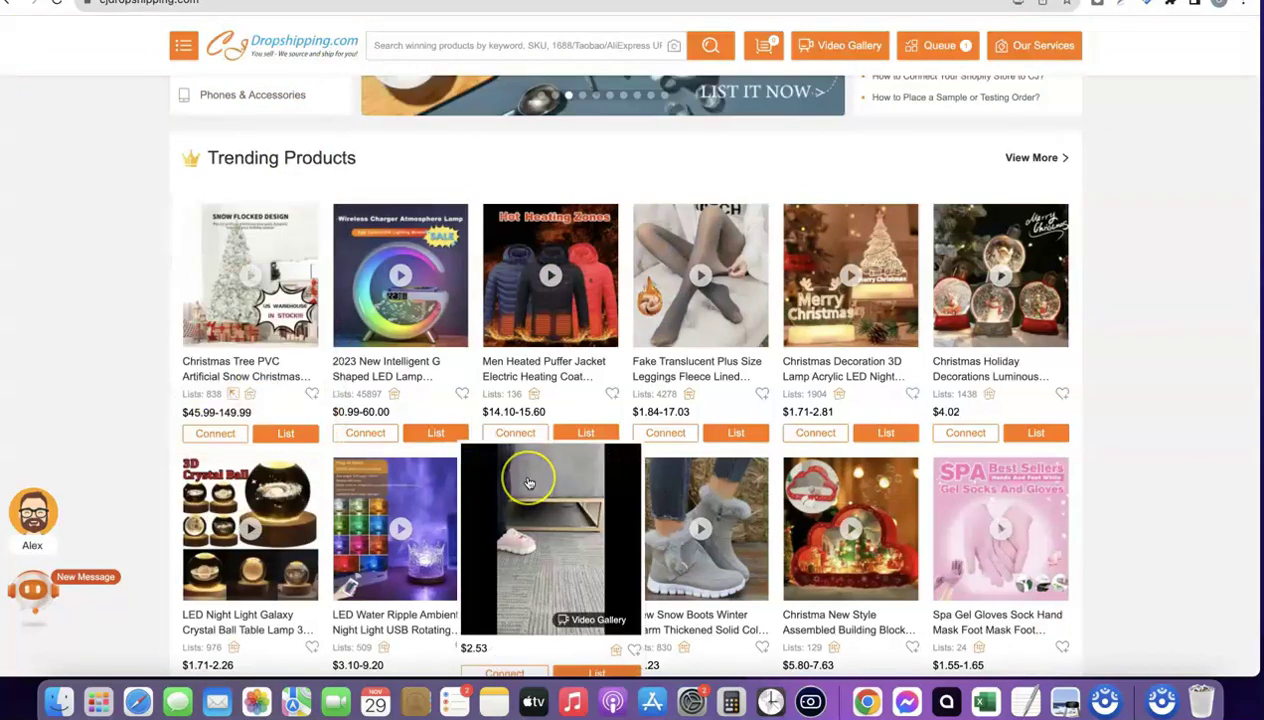
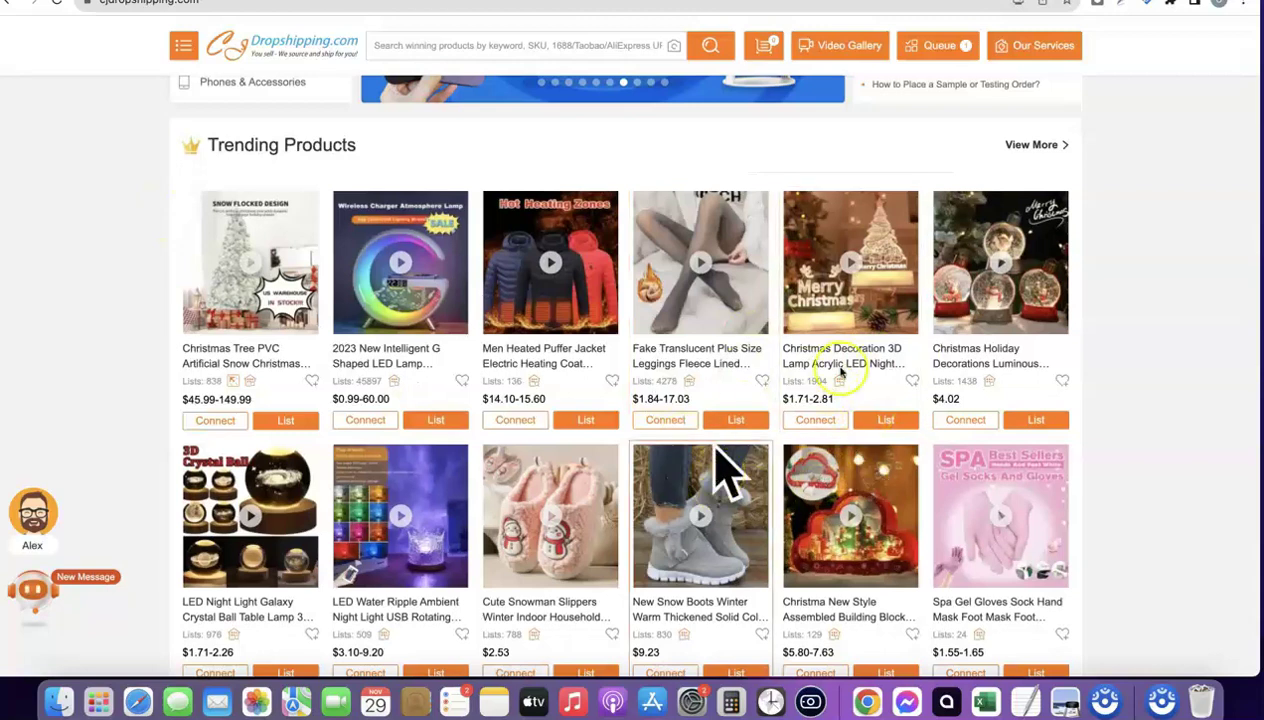
Open the 2023 New Intelligent G Shaped LED Lamp on CJ Dropshipping and examine its pricing, shipping details and store listing option
mouse_move(838, 370)
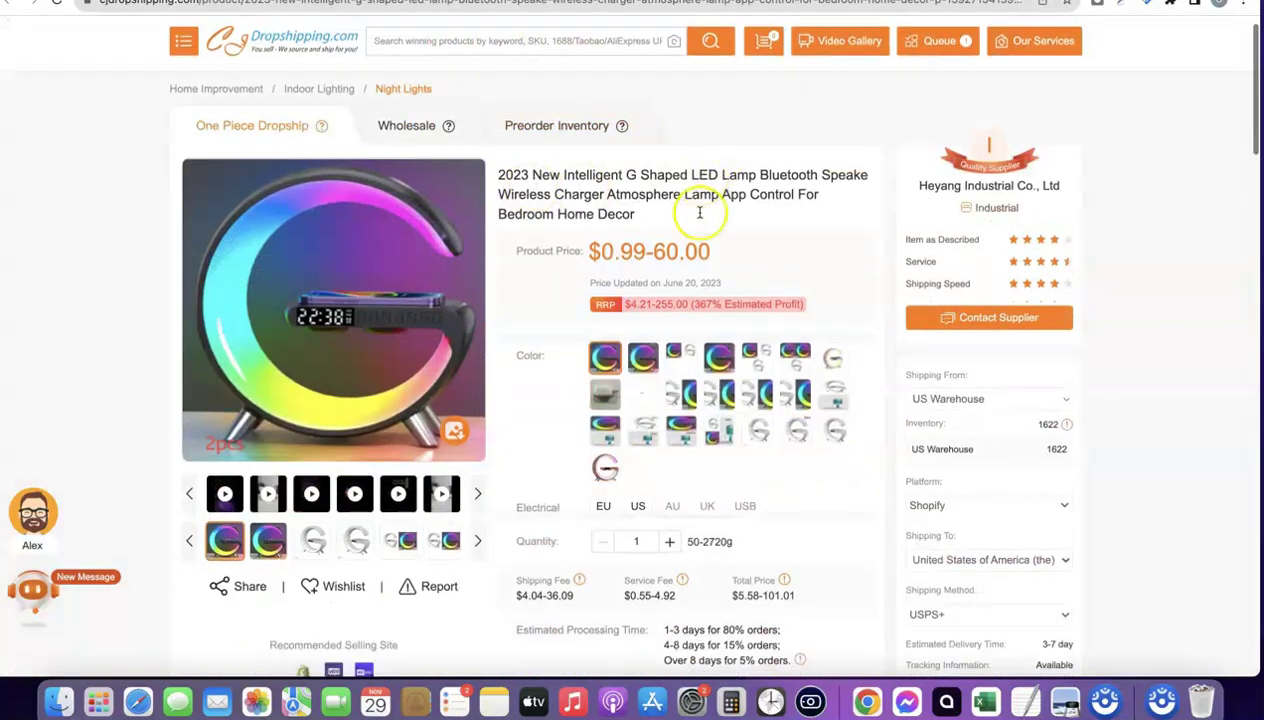
scroll(700, 210, down, 5)
scroll(544, 355, up, 3)
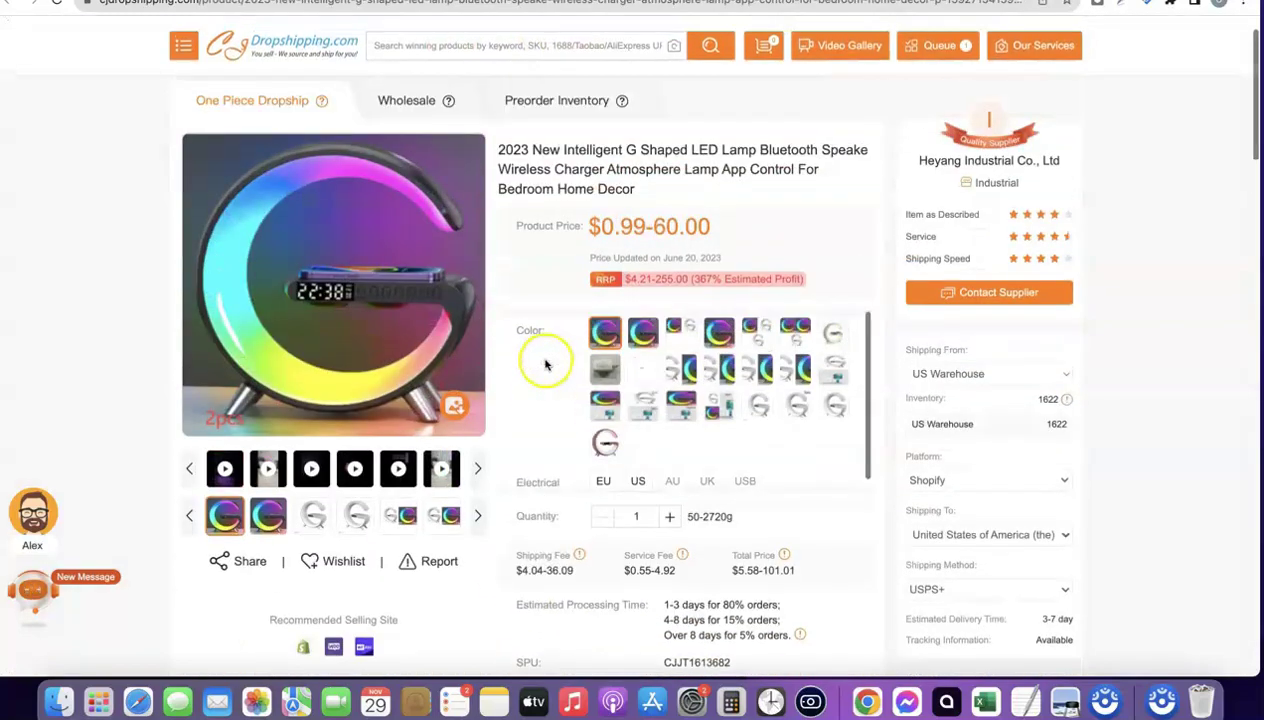
scroll(640, 385, down, 5)
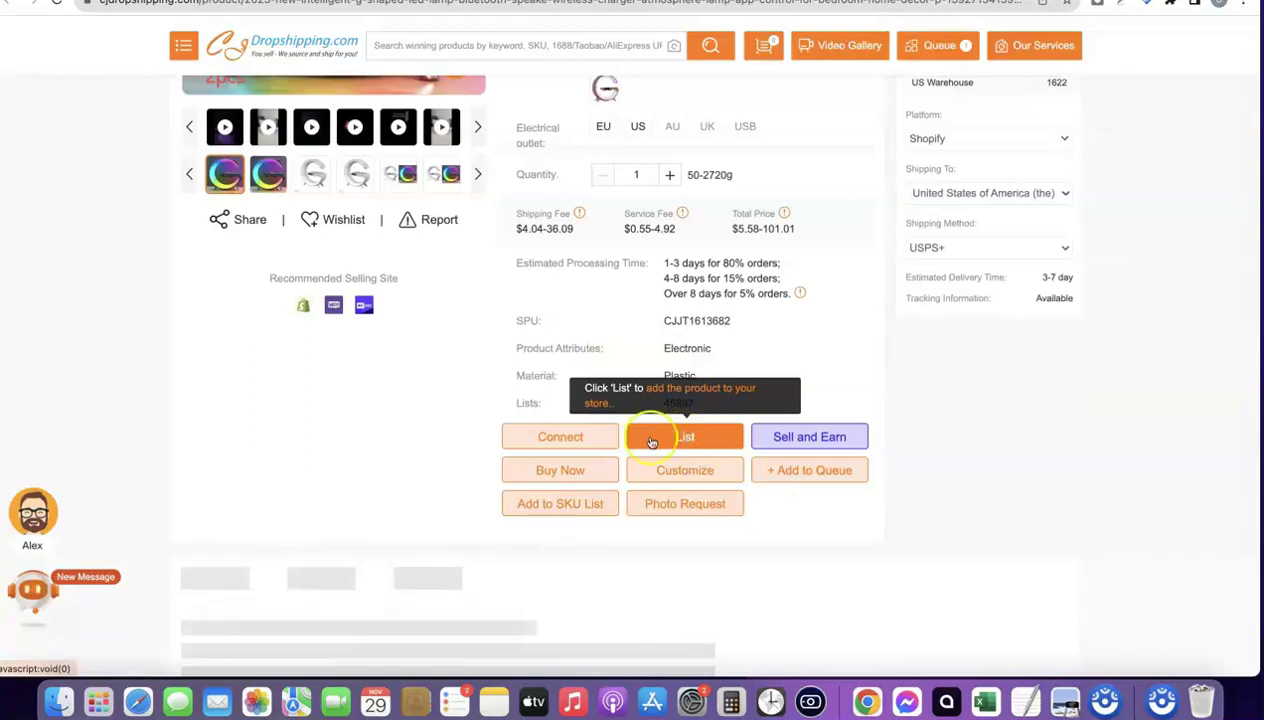
key(ctrl+Tab)
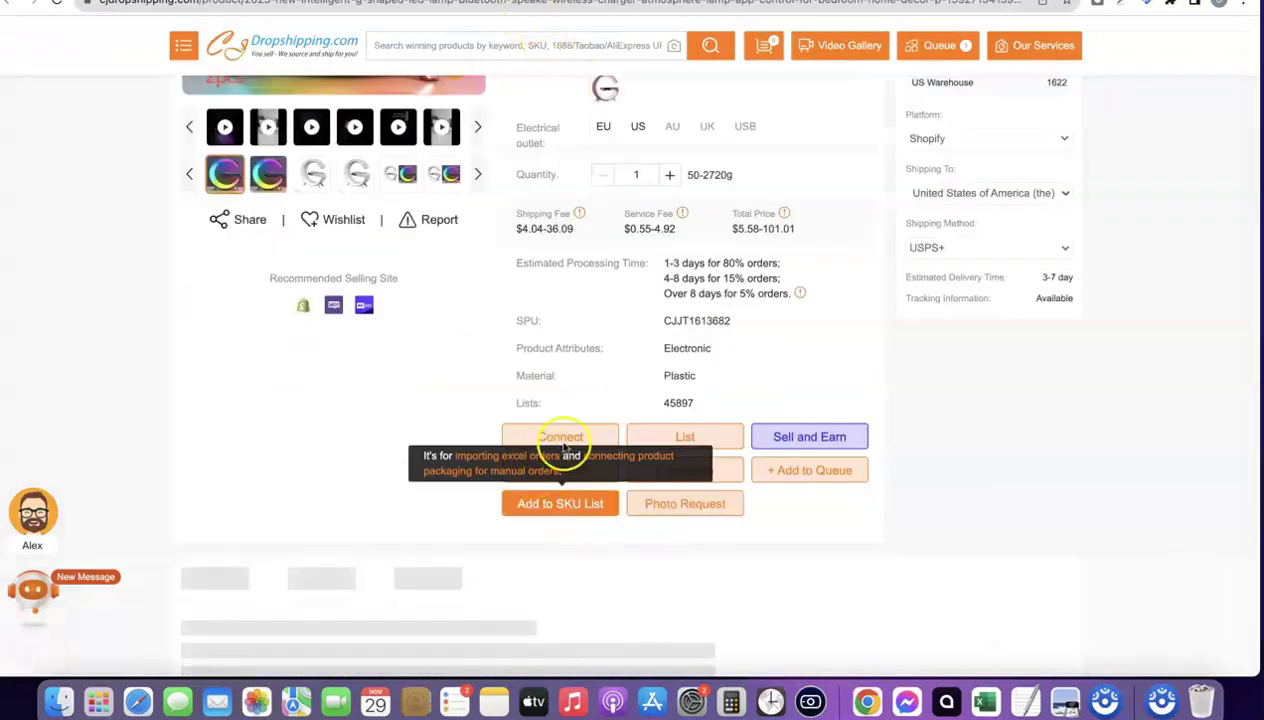
scroll(535, 347, up, 4)
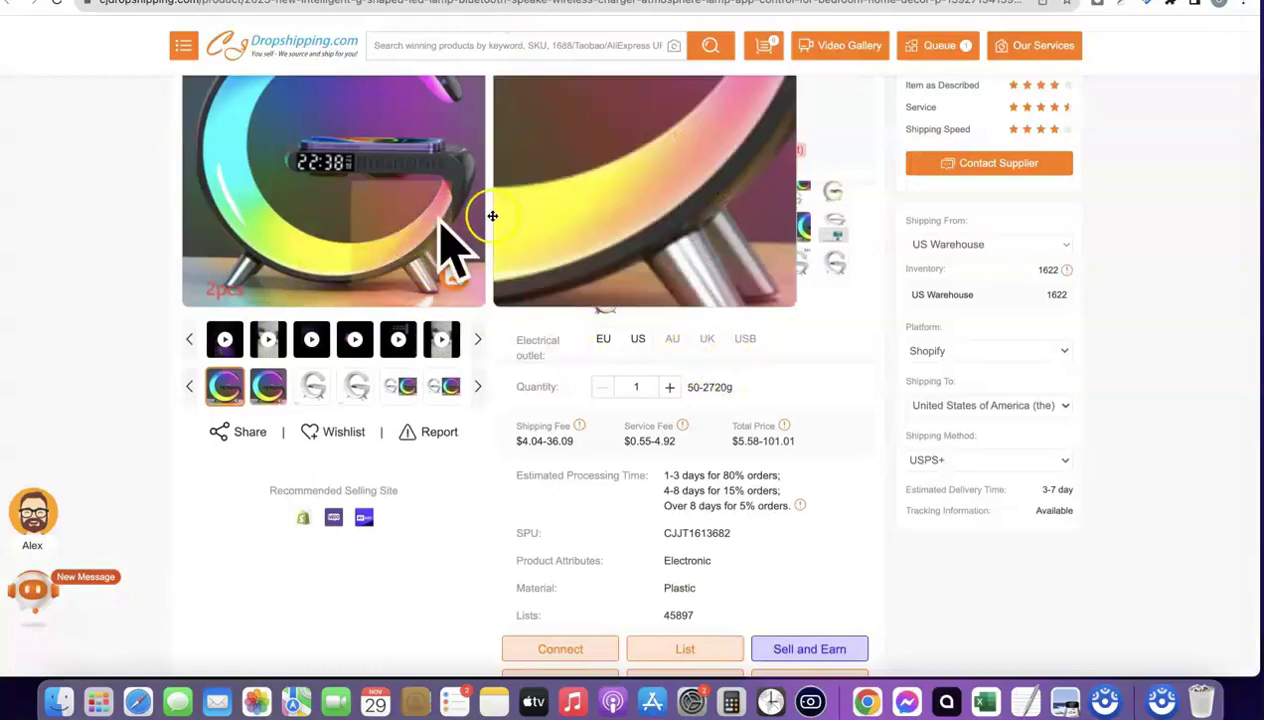
scroll(522, 410, up, 1)
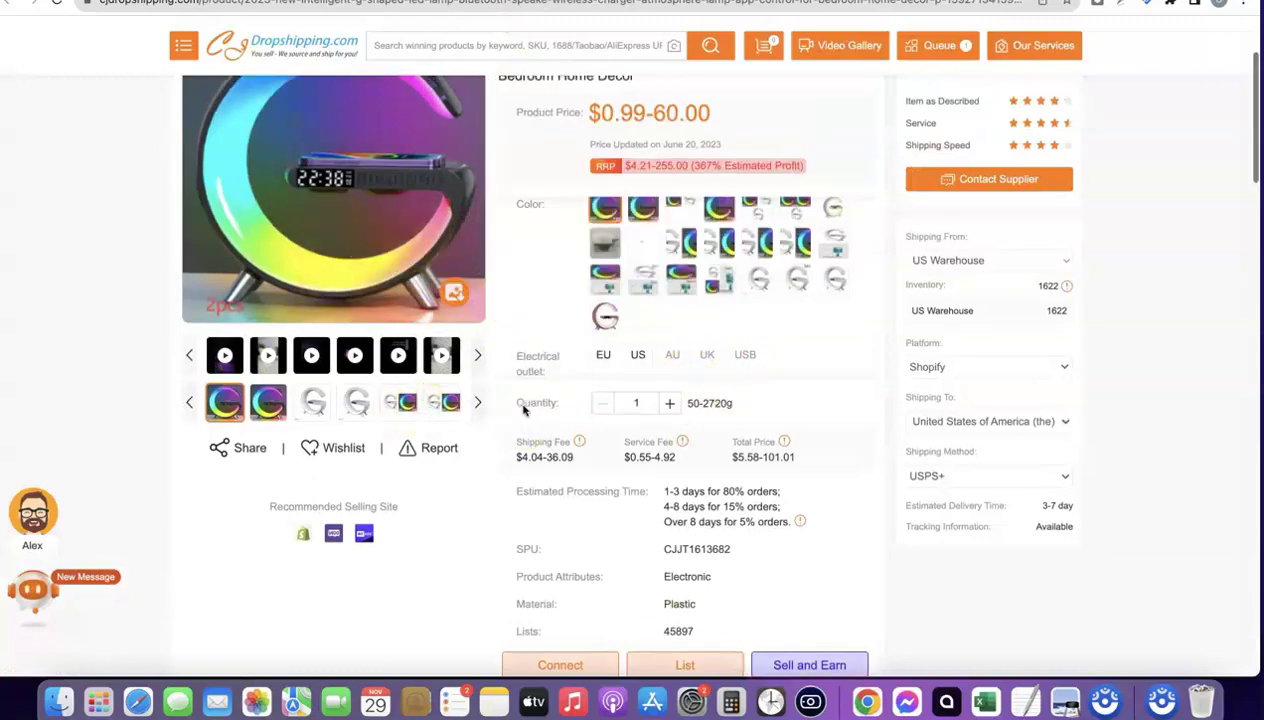
scroll(627, 360, down, 3)
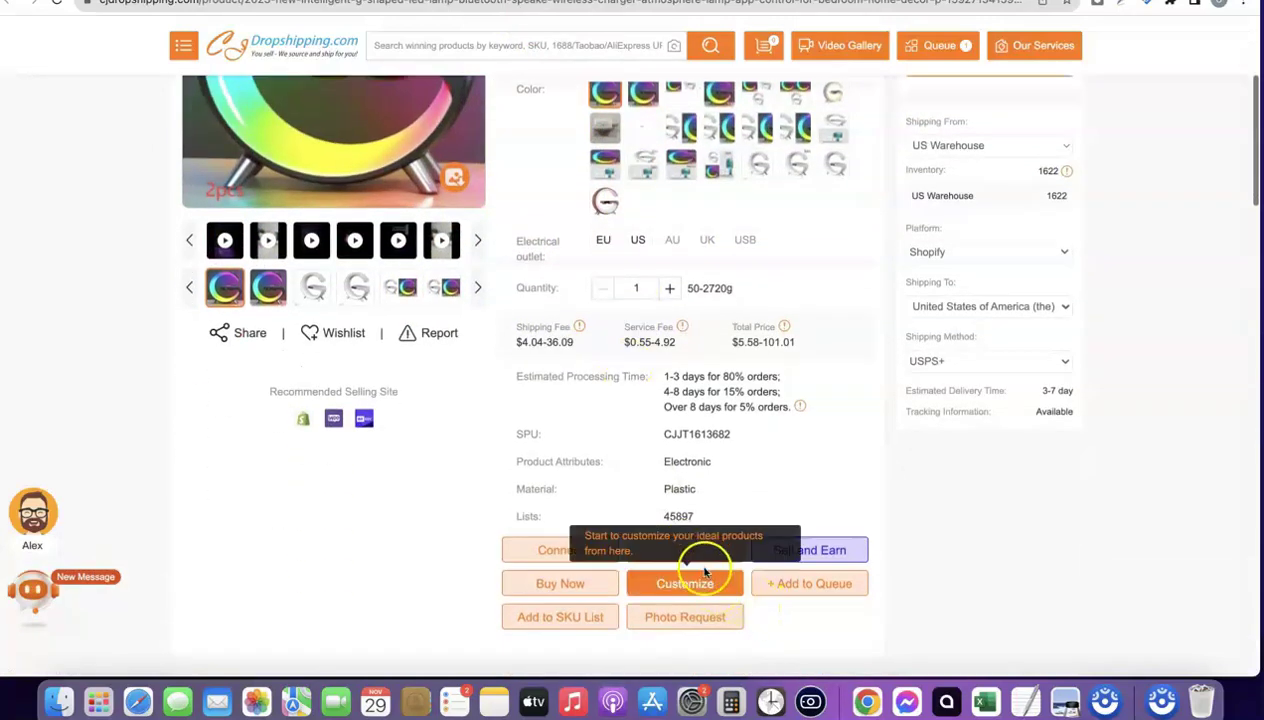
click(662, 550)
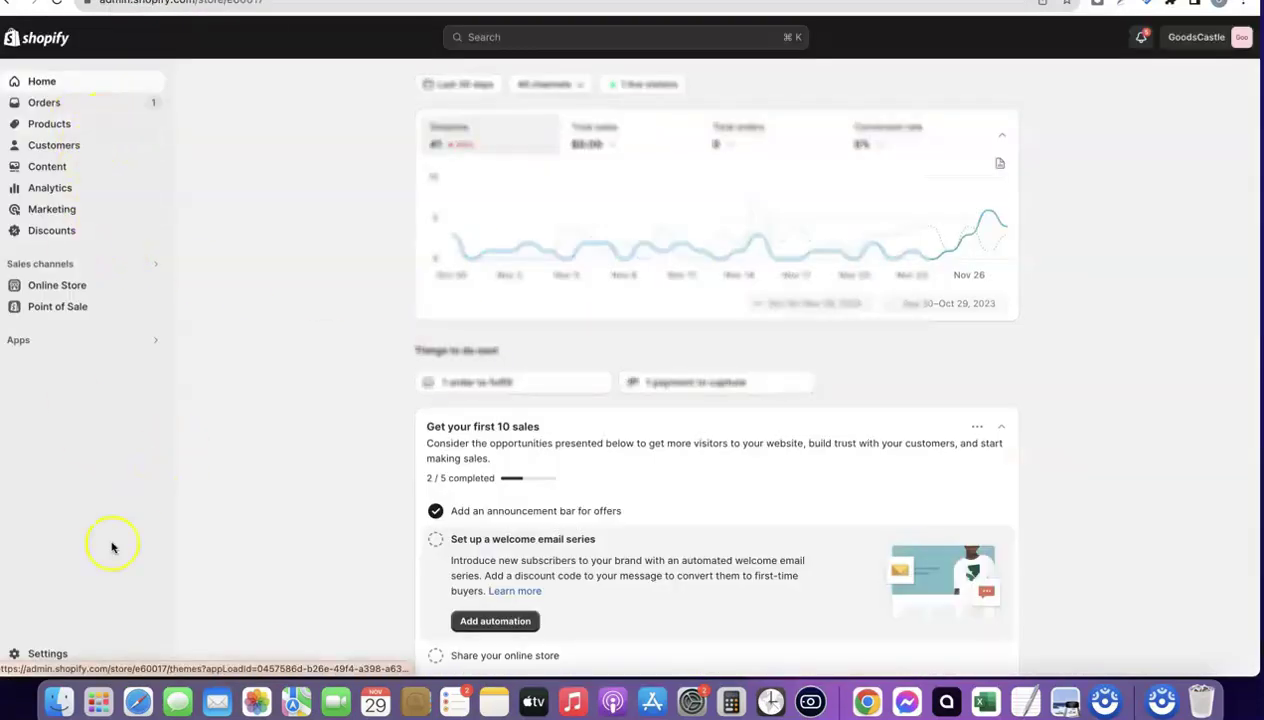
Open the Apps and sales channels settings in the GoodsCastle Shopify admin and review the installed apps
click(46, 656)
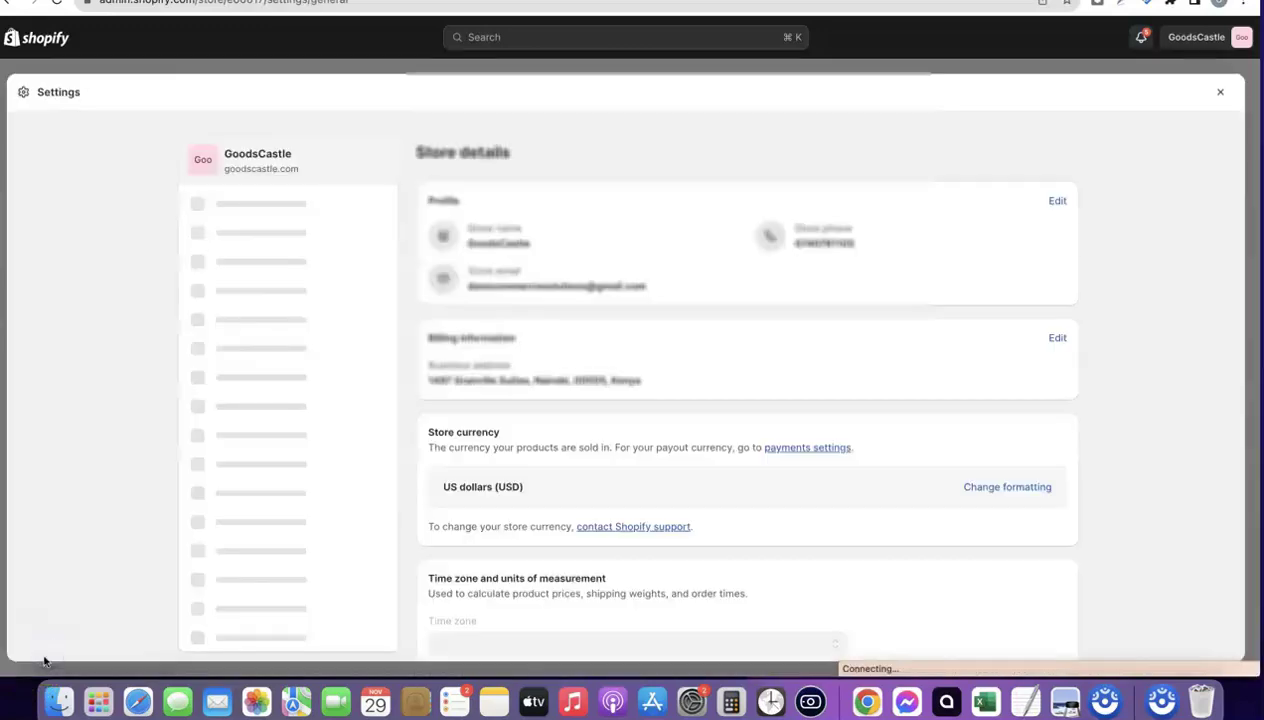
scroll(217, 373, down, 3)
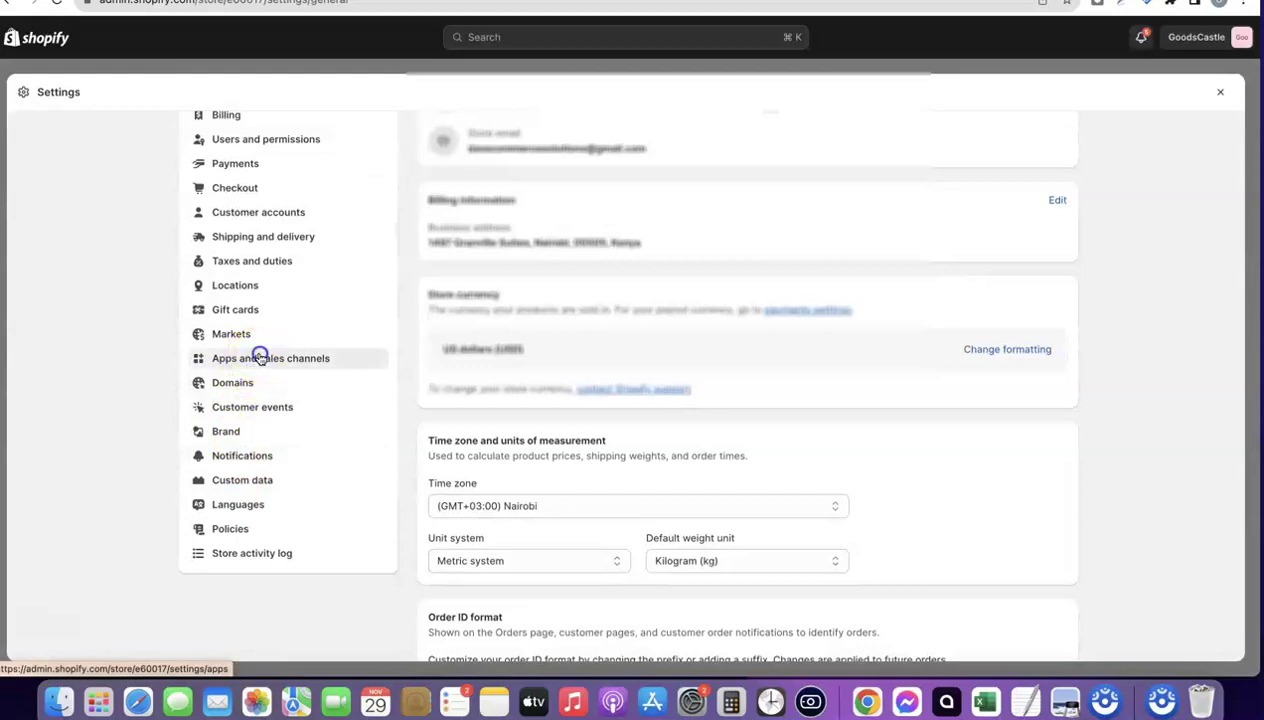
click(259, 358)
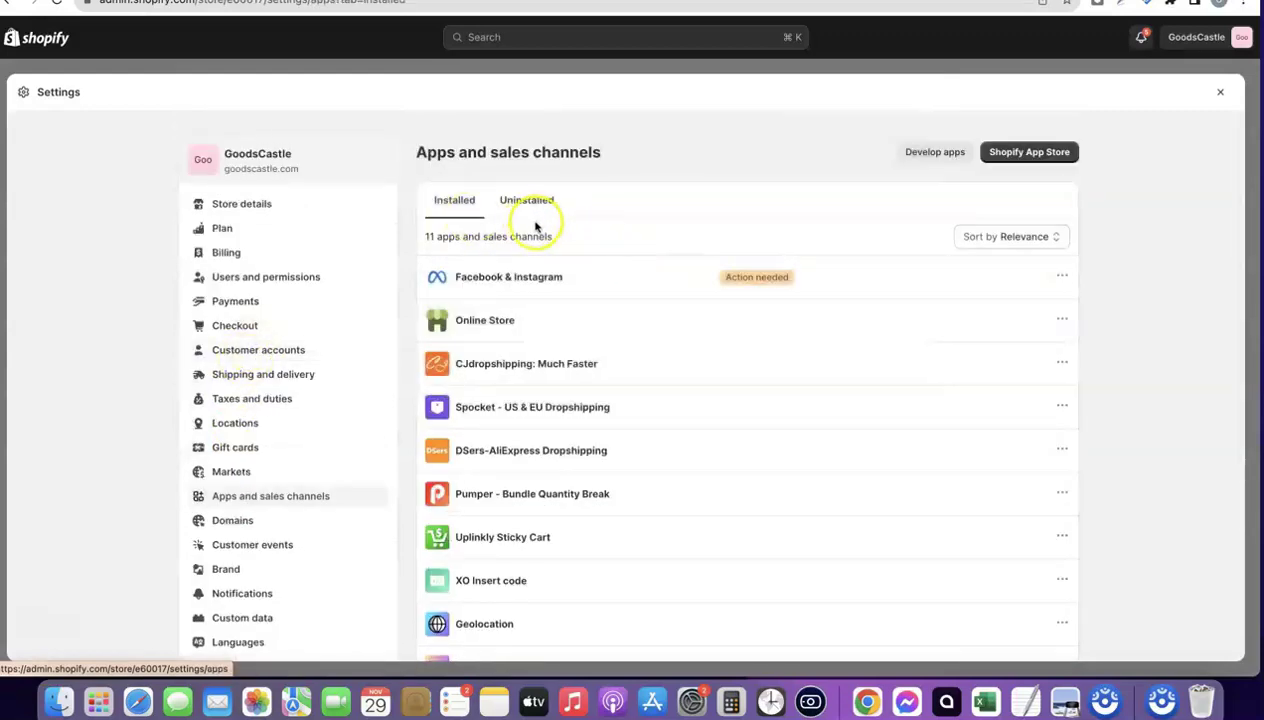
scroll(530, 250, down, 1)
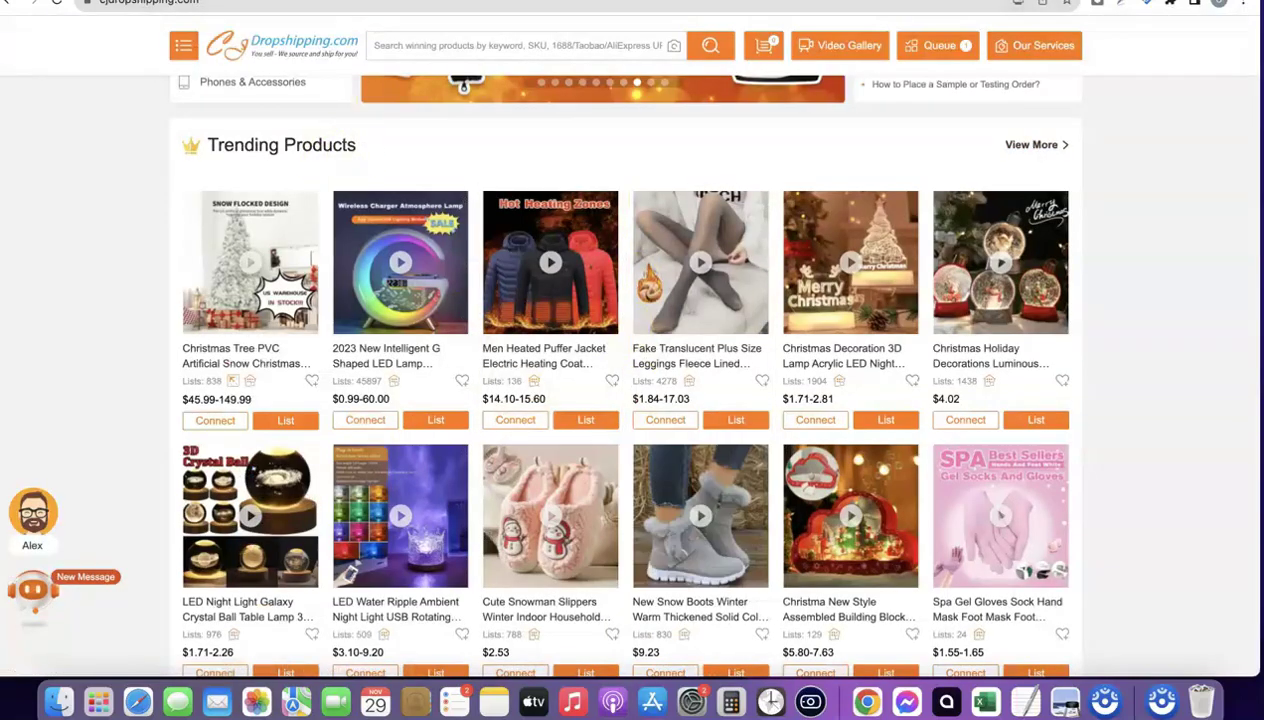
click(186, 3)
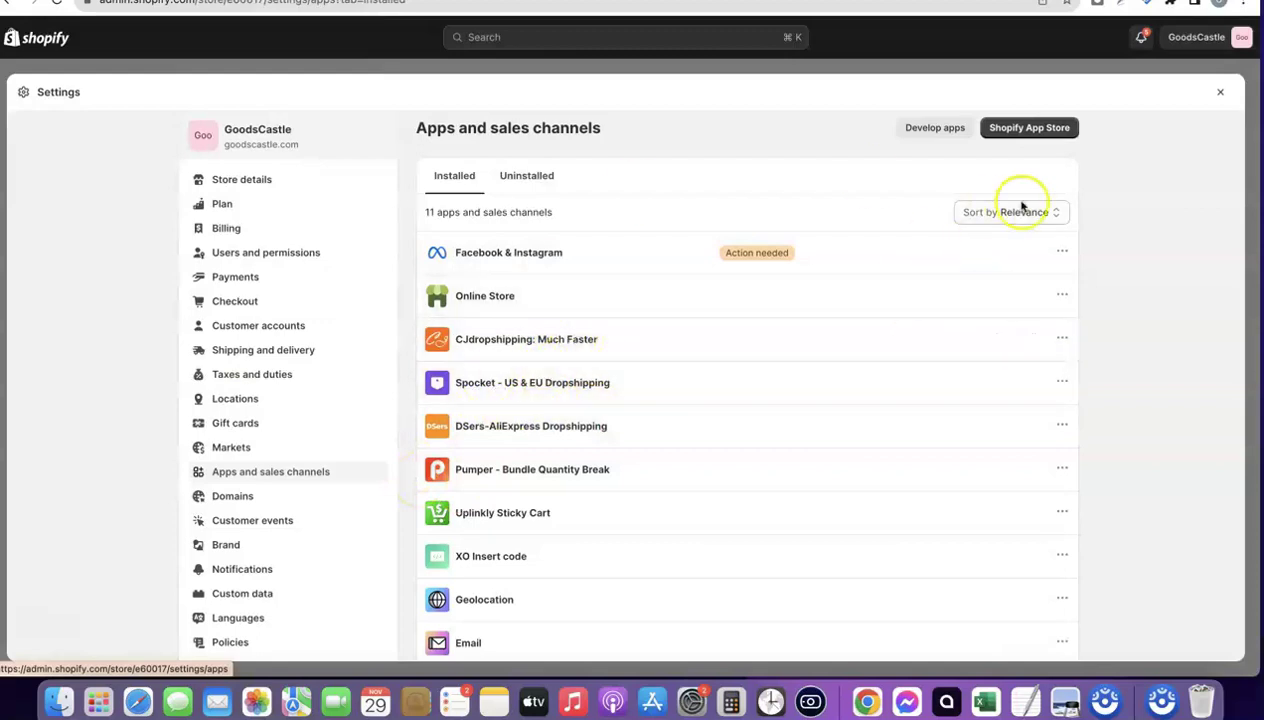
Search the Shopify App Store for "cj dropshipping" and examine the CJdropshipping: Much Faster listing
click(1029, 128)
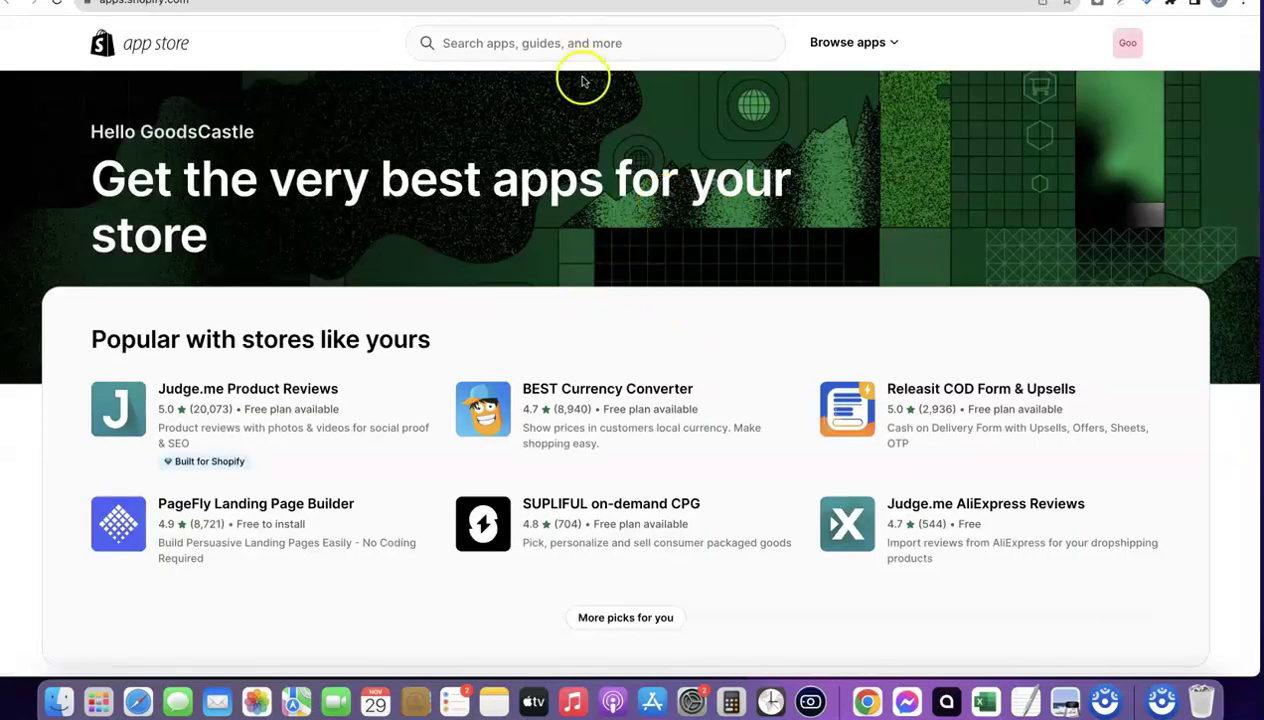
click(572, 43)
text(CJ Dr)
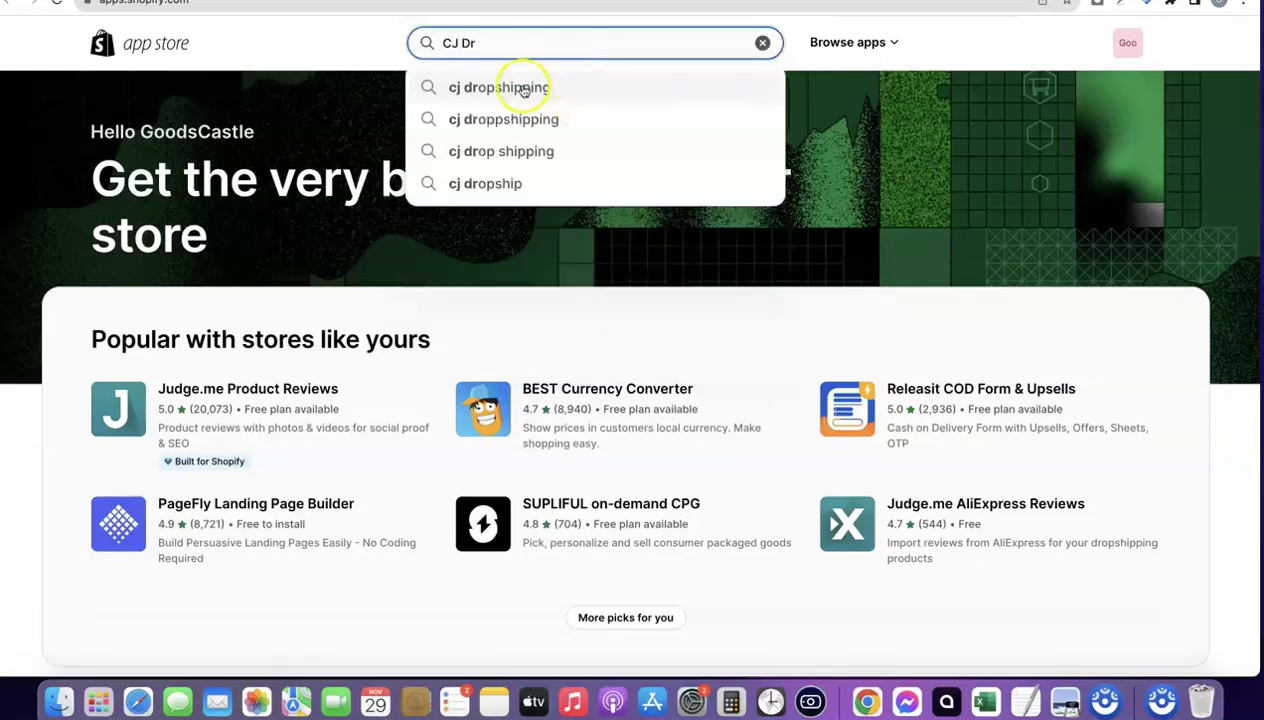
click(522, 89)
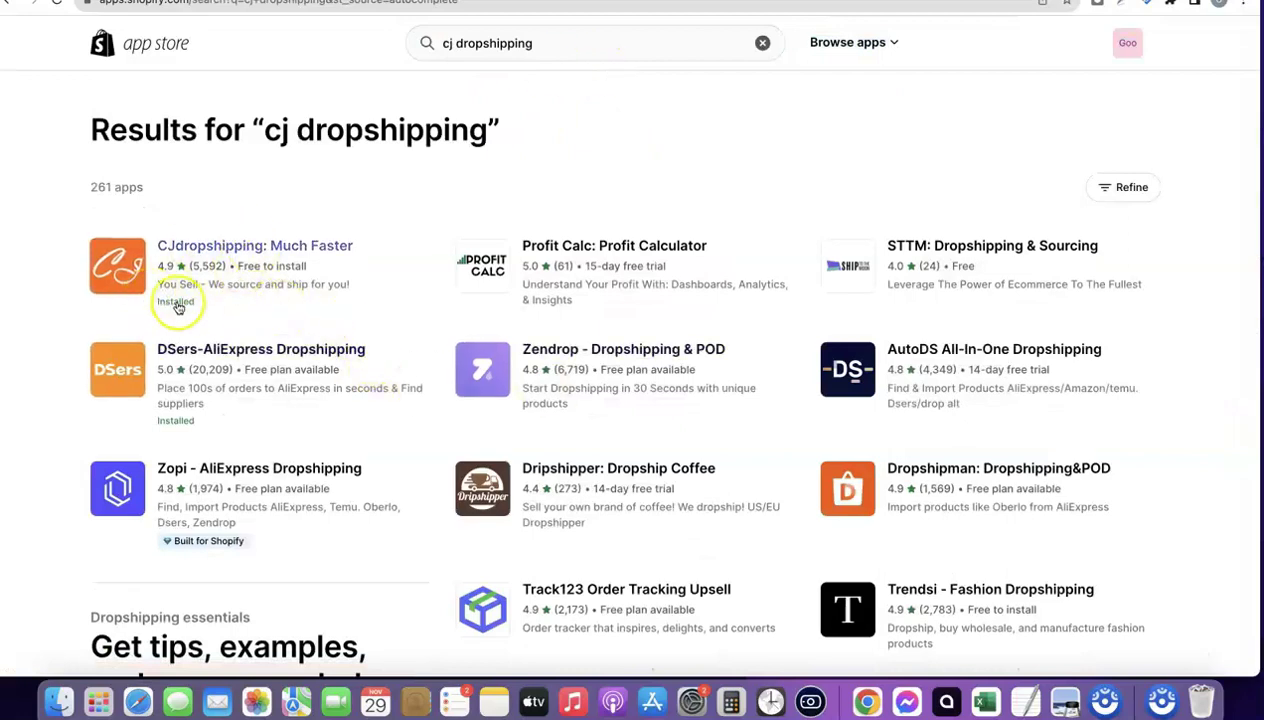
scroll(193, 316, up, 5)
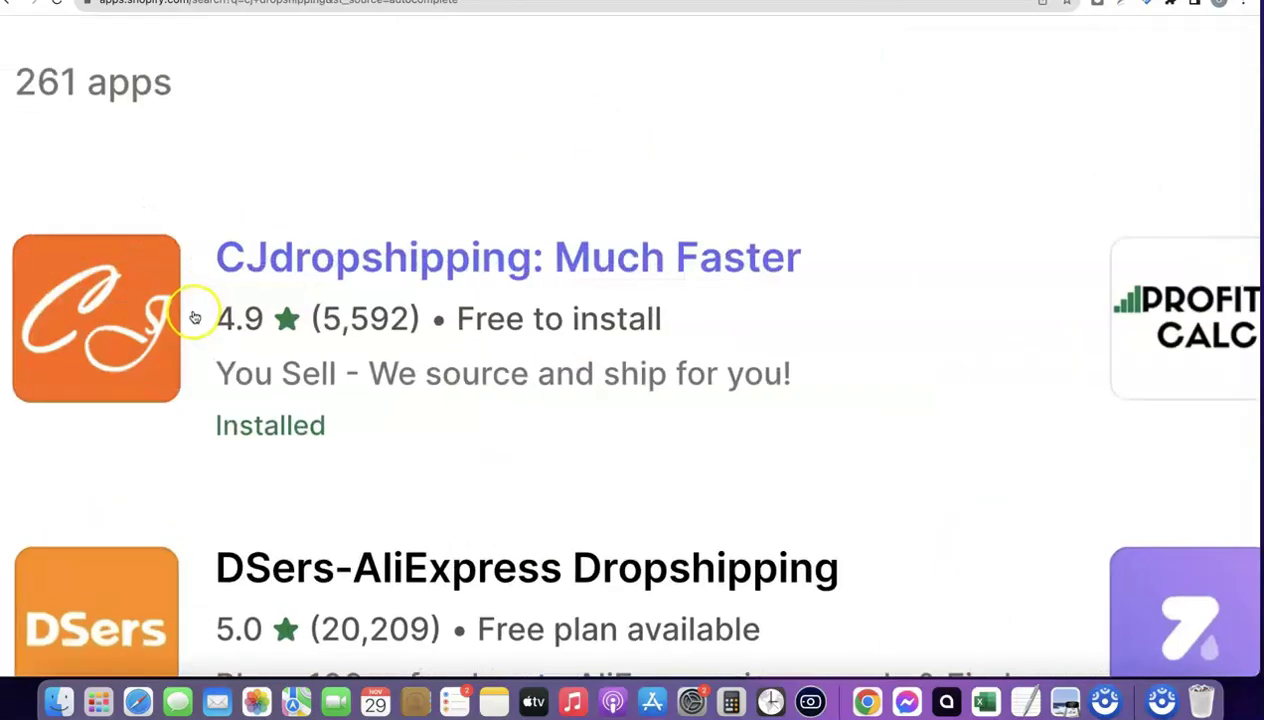
scroll(200, 350, down, 2)
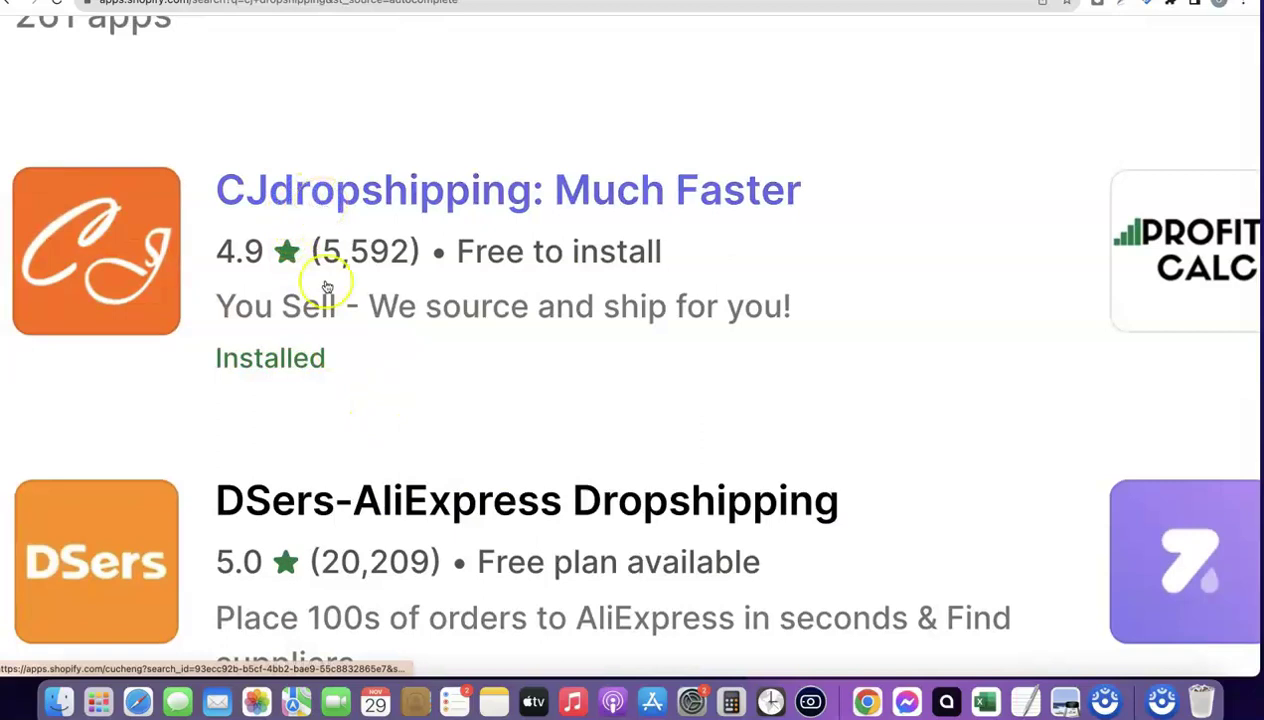
scroll(406, 407, down, 5)
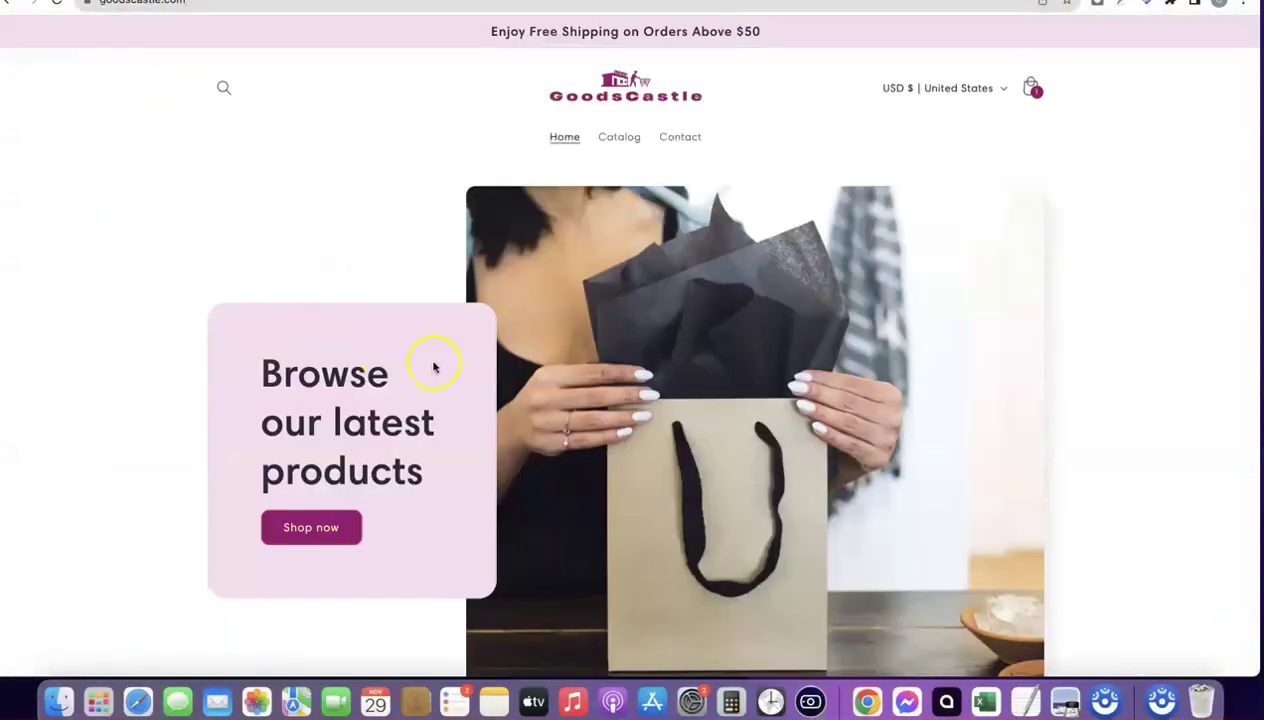
Open the Airpod Cleaner KIT from the GoodsCastle featured products and select the 1 KIT option at $19.99
scroll(433, 367, down, 10)
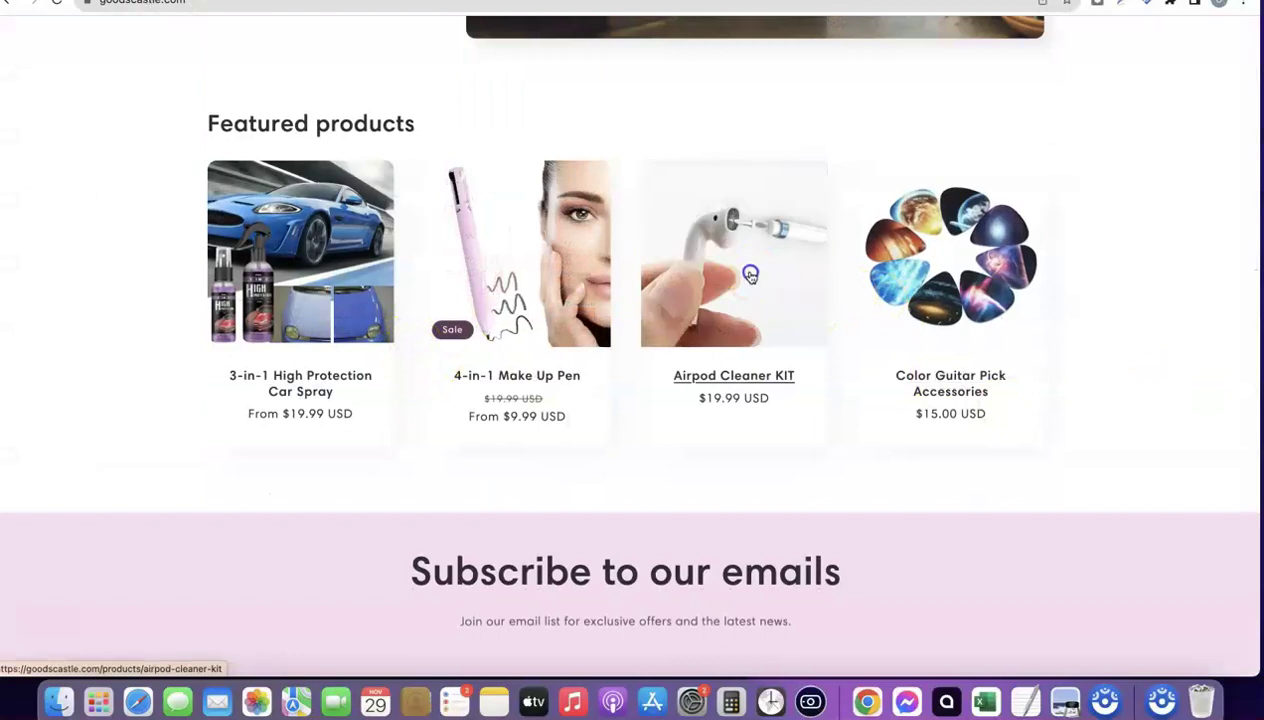
click(729, 266)
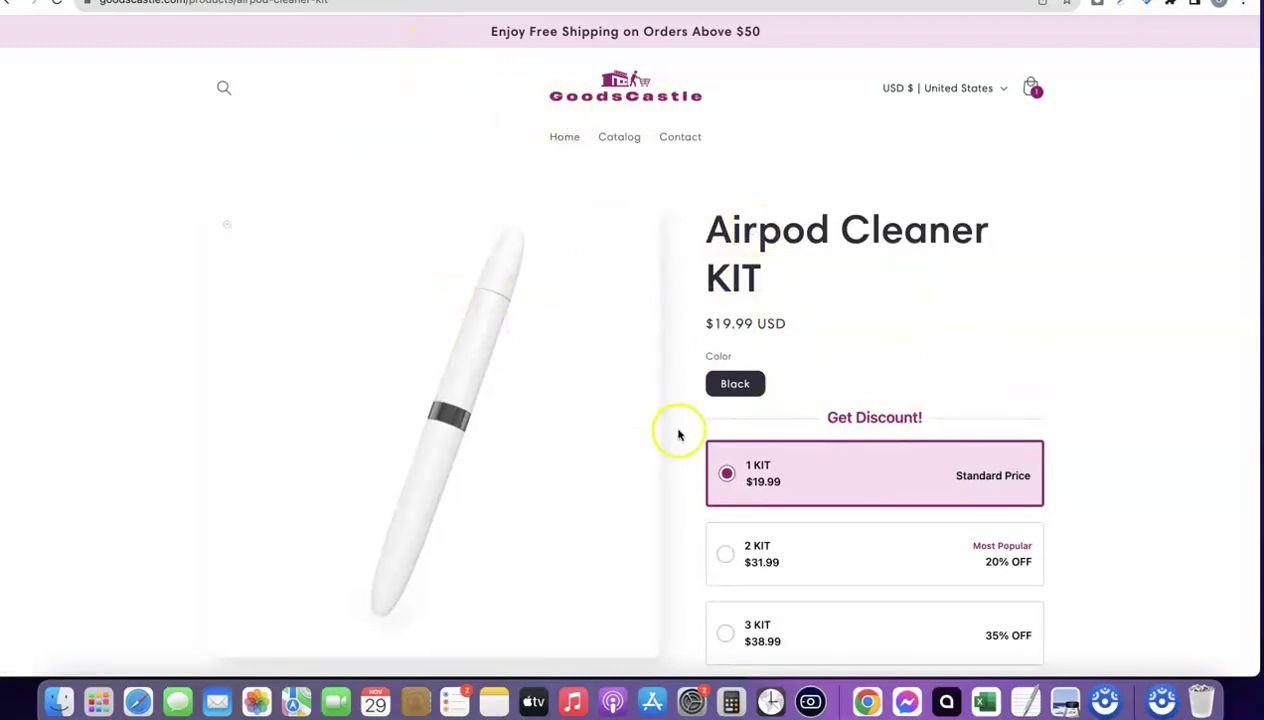
scroll(772, 394, down, 1)
click(752, 418)
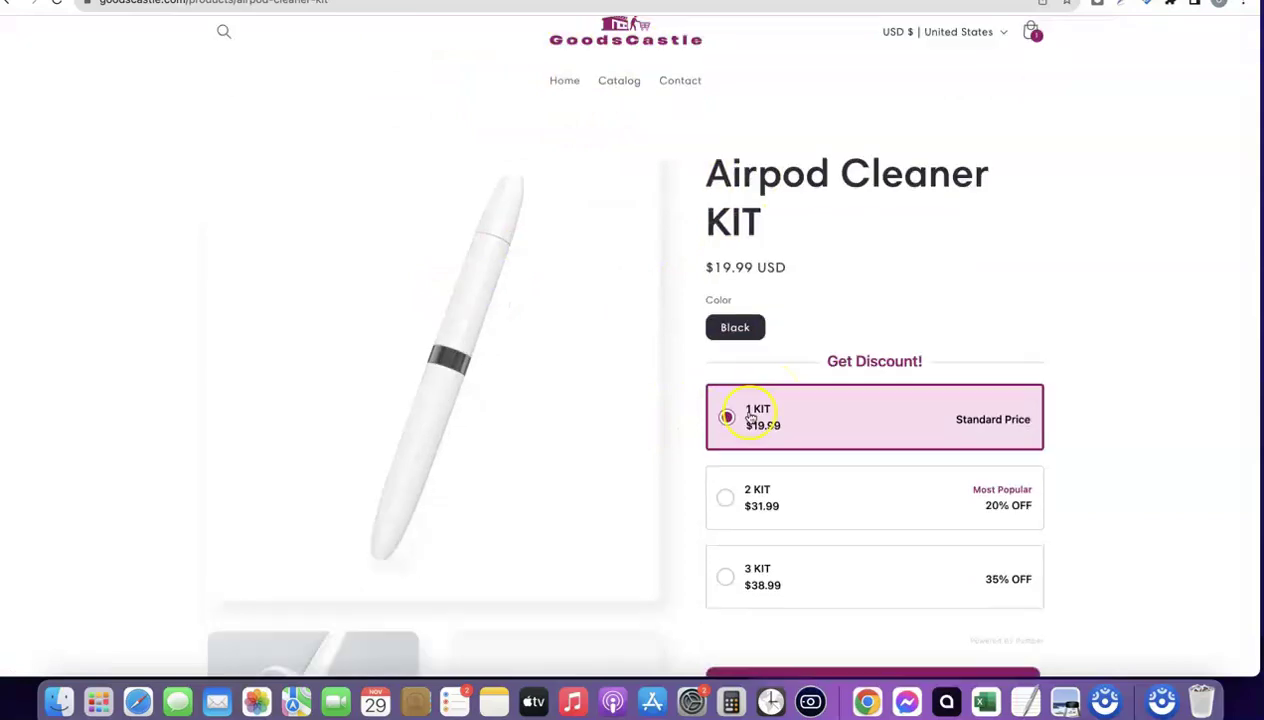